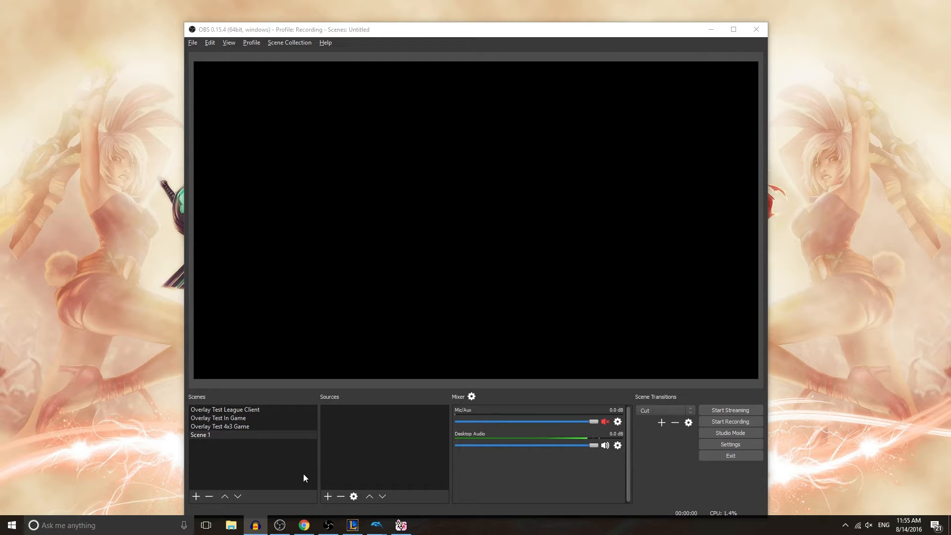
# Add the existing "Overlay In Queue" image source to Scene 1
pyautogui.click(327, 497)
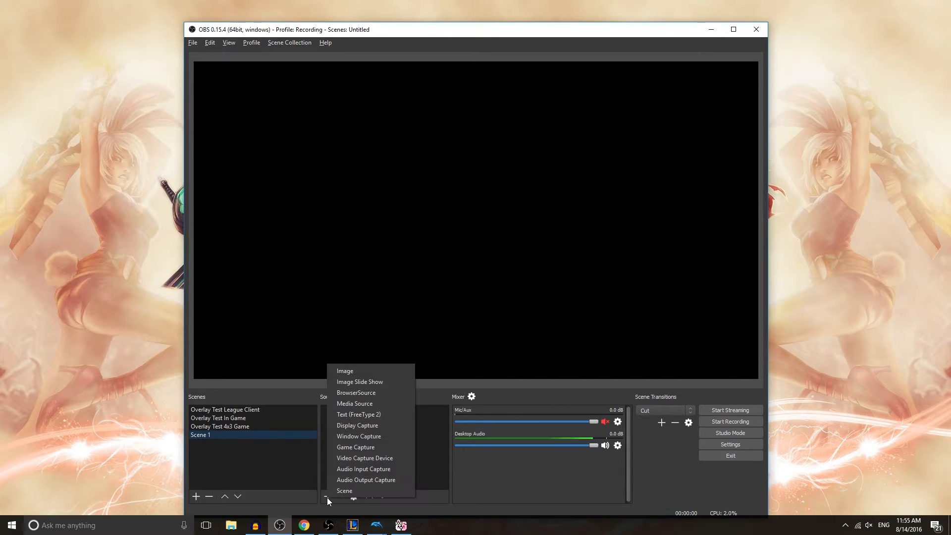
pyautogui.click(384, 371)
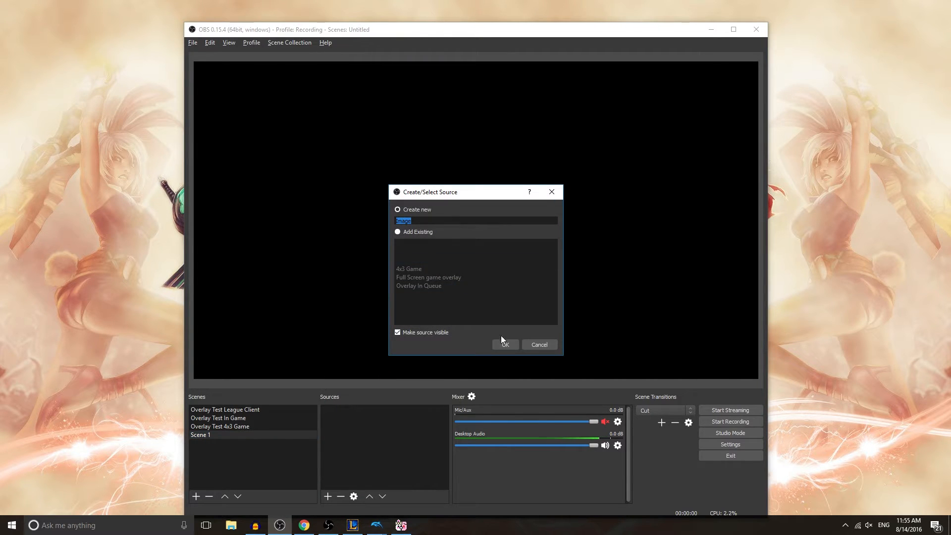
pyautogui.click(423, 231)
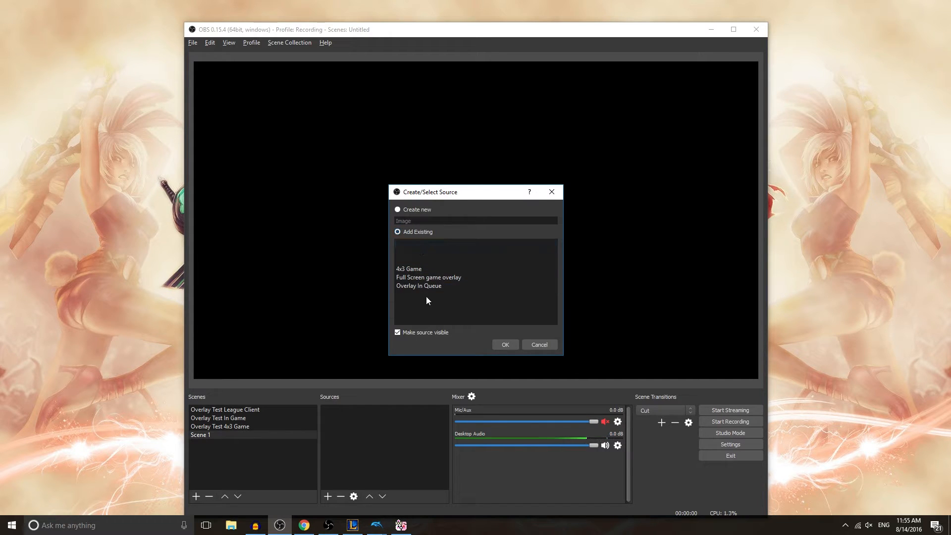
pyautogui.click(432, 277)
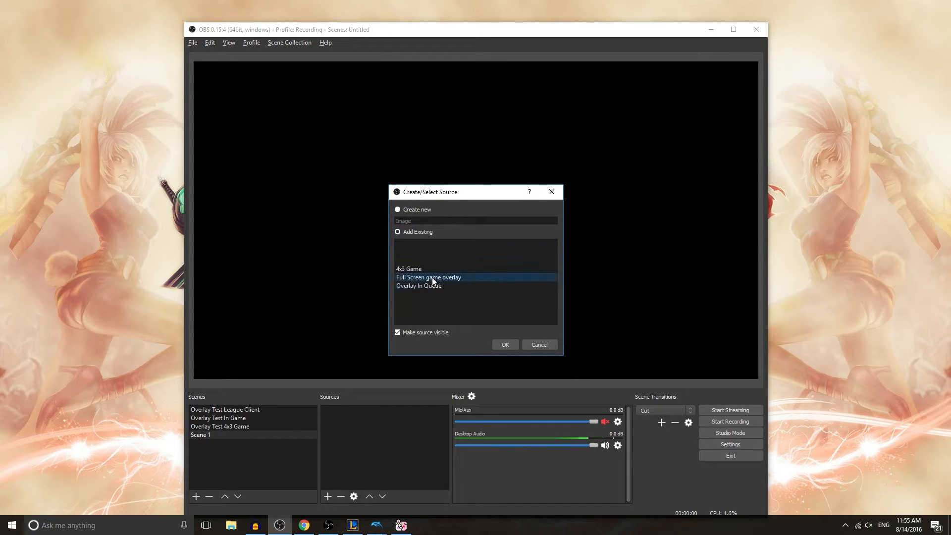
pyautogui.press('Down')
pyautogui.click(503, 344)
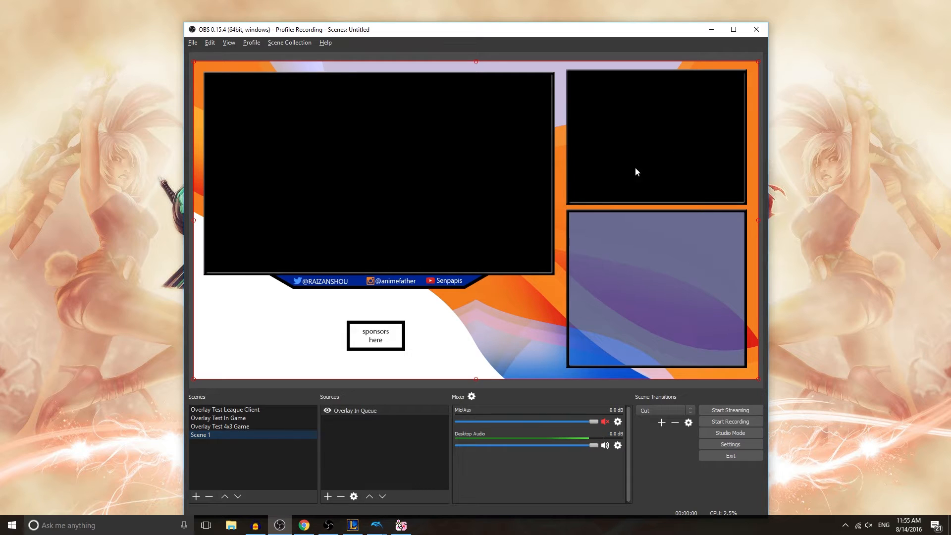
# Add the existing "League Client" window capture to Scene 1 and order it beneath the "Overlay In Queue" source
pyautogui.click(328, 496)
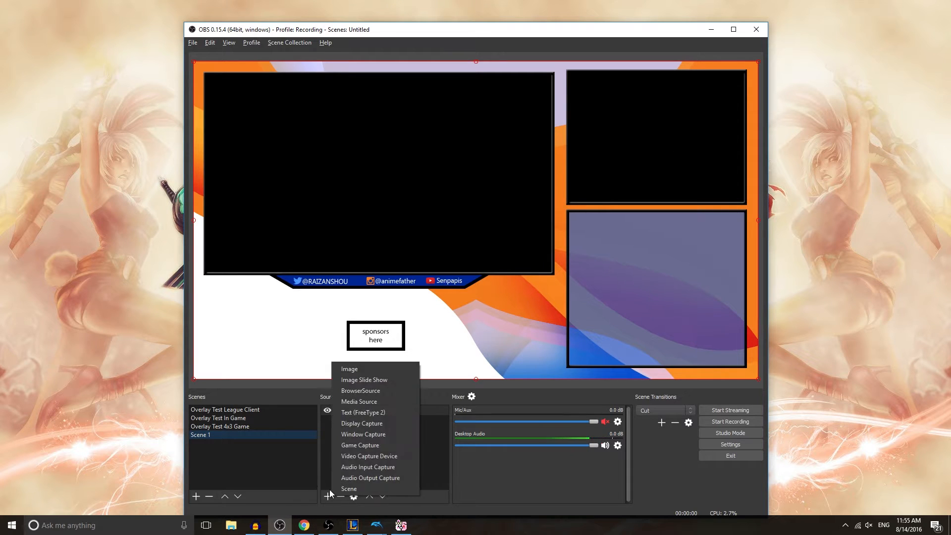
pyautogui.click(376, 435)
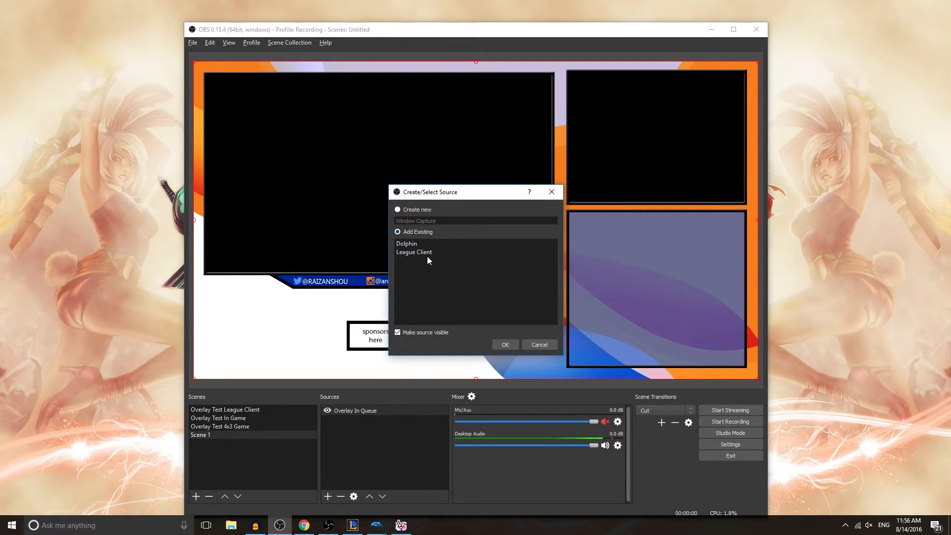
pyautogui.click(427, 252)
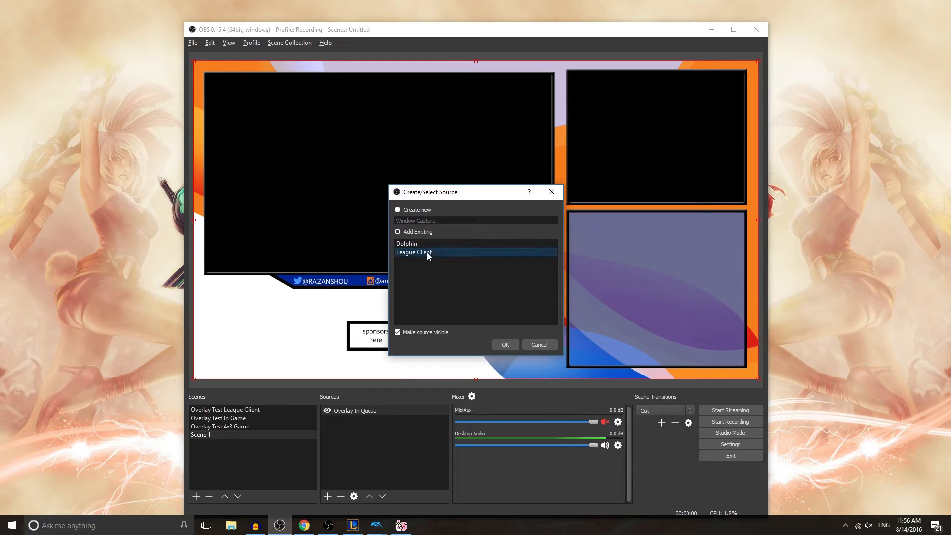
pyautogui.click(504, 345)
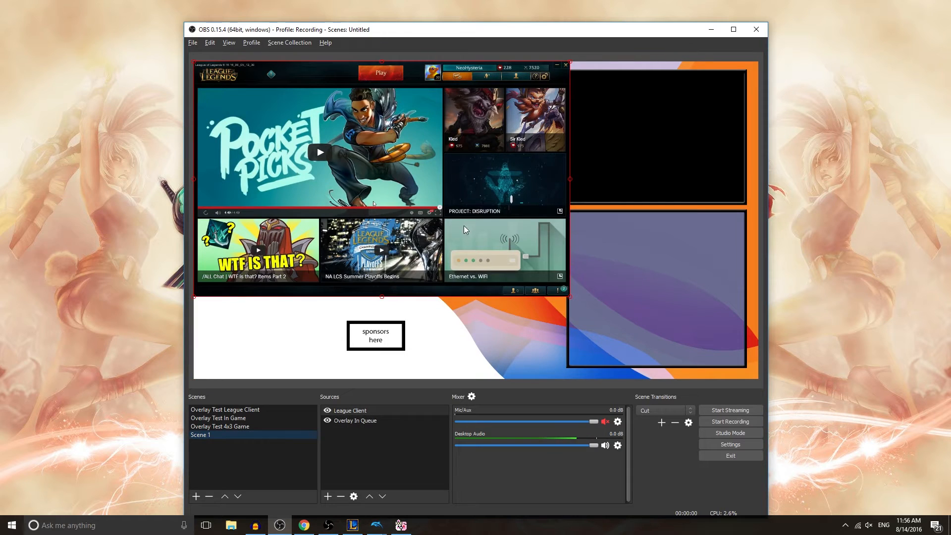
pyautogui.moveTo(501, 216); pyautogui.dragTo(576, 240)
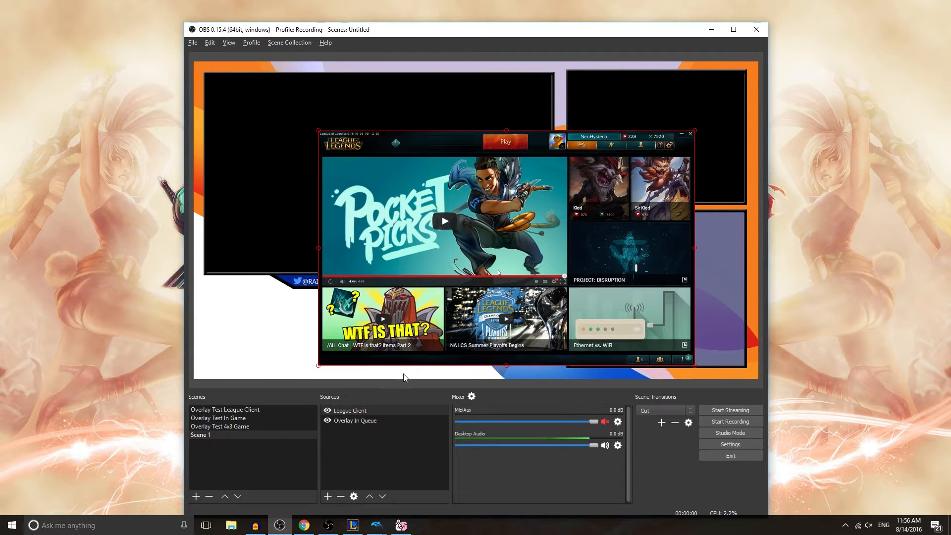
pyautogui.moveTo(368, 411); pyautogui.dragTo(376, 426)
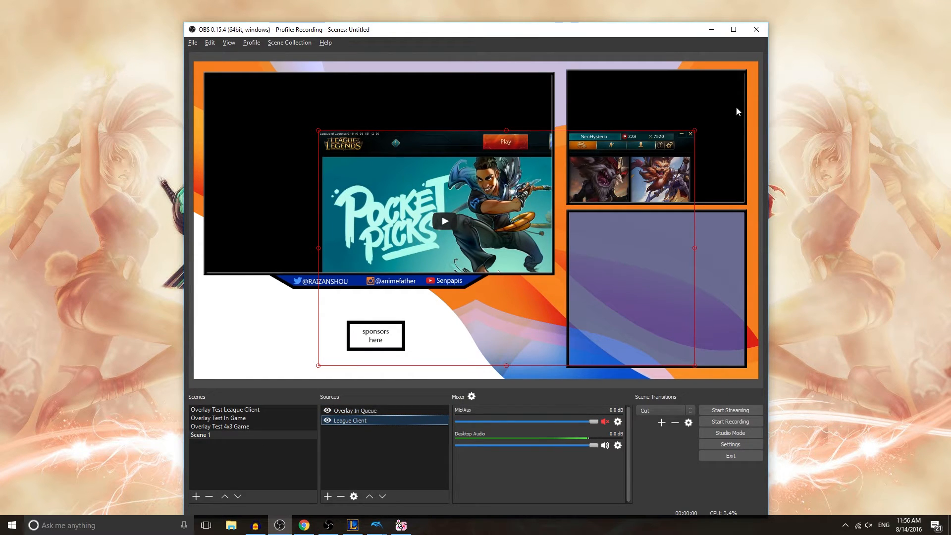
# Move the League Client capture into the overlay's large frame and scale it down to the frame's width
pyautogui.moveTo(470, 203); pyautogui.dragTo(368, 117)
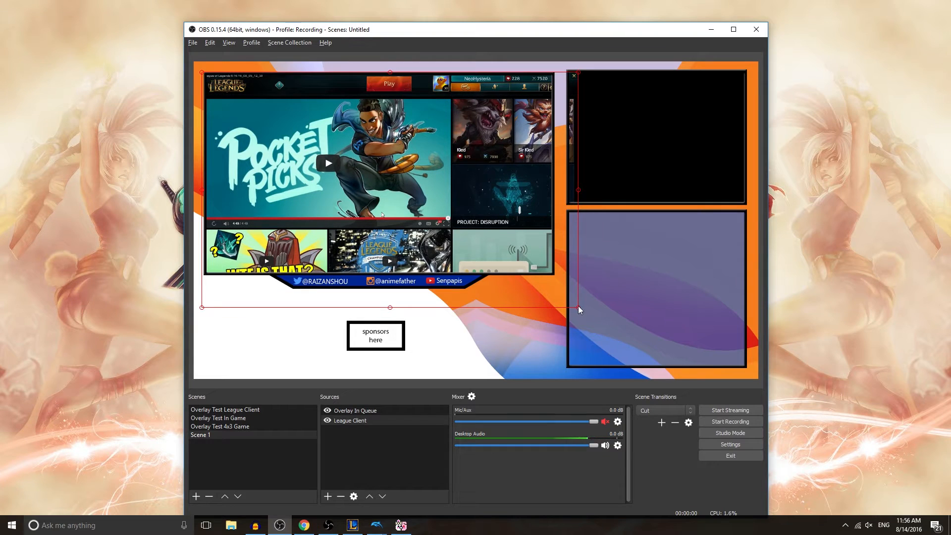
pyautogui.click(478, 310)
pyautogui.click(489, 216)
pyautogui.moveTo(578, 307); pyautogui.dragTo(554, 291)
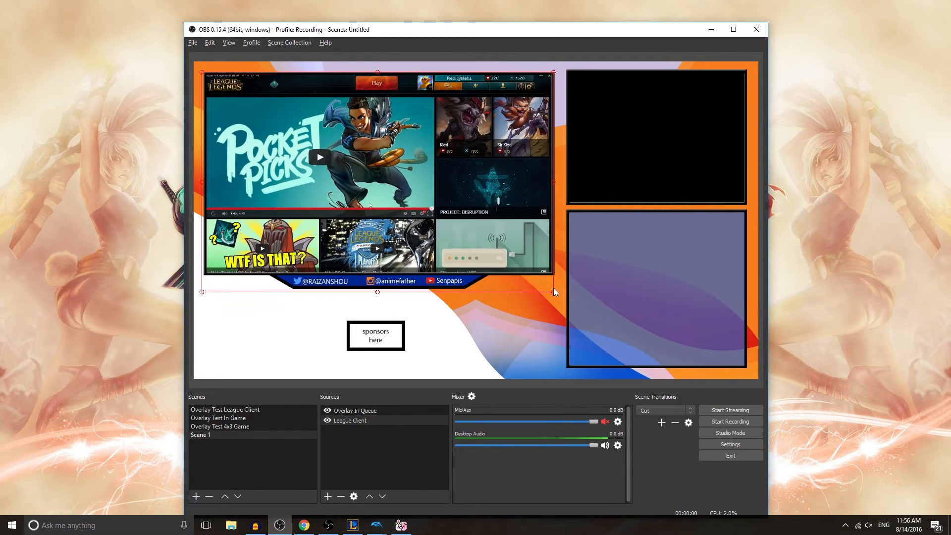
# Nudge the League Client capture slightly upward so its lower edge fits inside the overlay's large frame
pyautogui.press('Up')
pyautogui.press('Up')
pyautogui.press('Up')
pyautogui.press('Up')
pyautogui.press('Up')
pyautogui.press('Up')
pyautogui.press('Up')
pyautogui.press('Up')
pyautogui.press('Up')
pyautogui.press('Up')
pyautogui.press('Up')
pyautogui.press('Up')
pyautogui.press('Up')
pyautogui.press('Up')
pyautogui.press('Up')
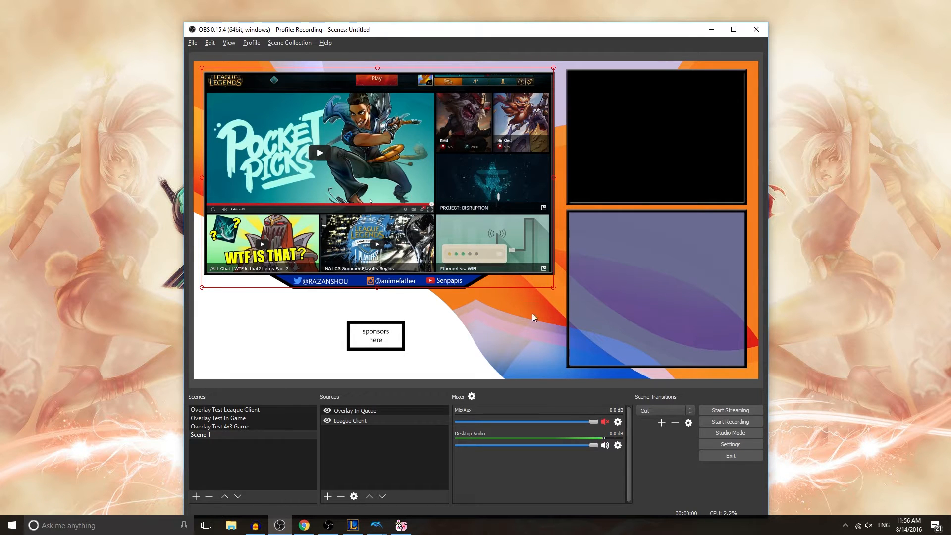
pyautogui.click(525, 325)
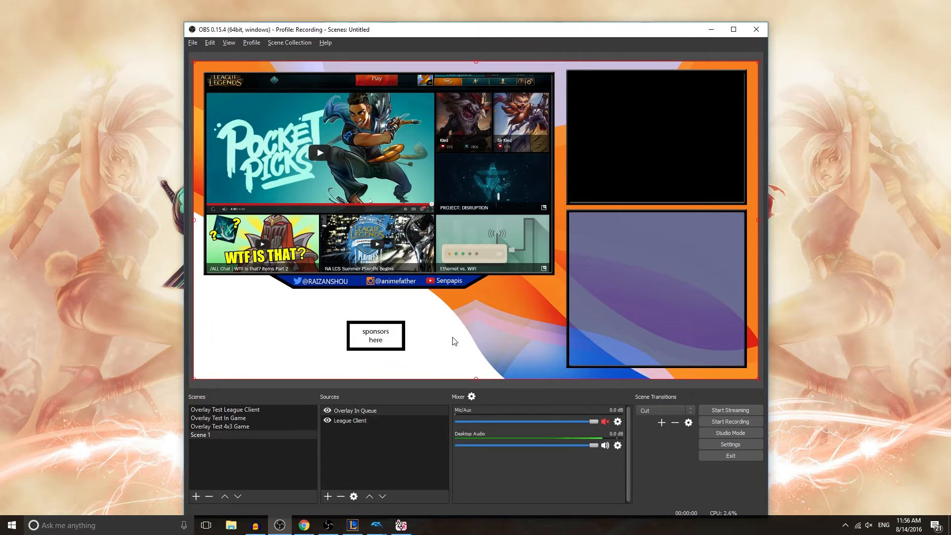
# Create a new Image Slide Show source using the Fade transition and 8000 ms between slides
pyautogui.click(327, 499)
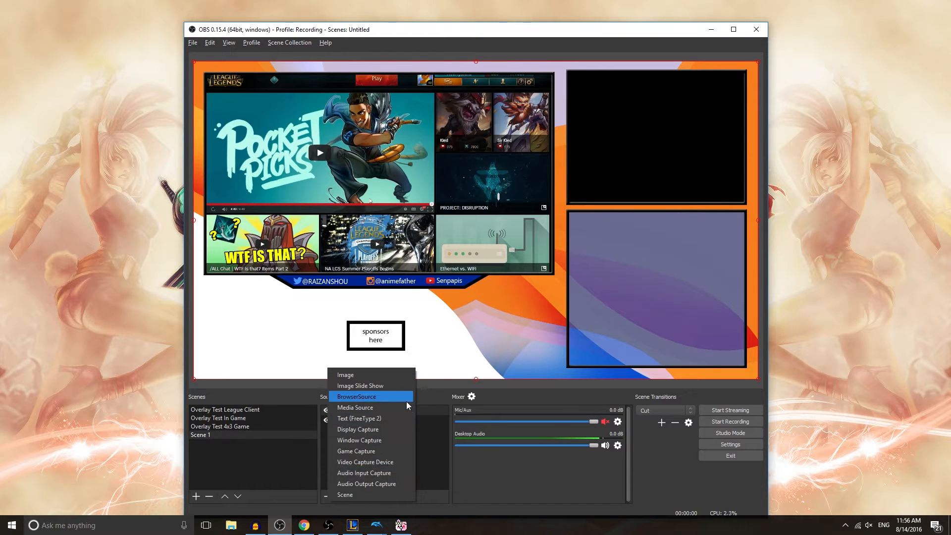
pyautogui.click(383, 387)
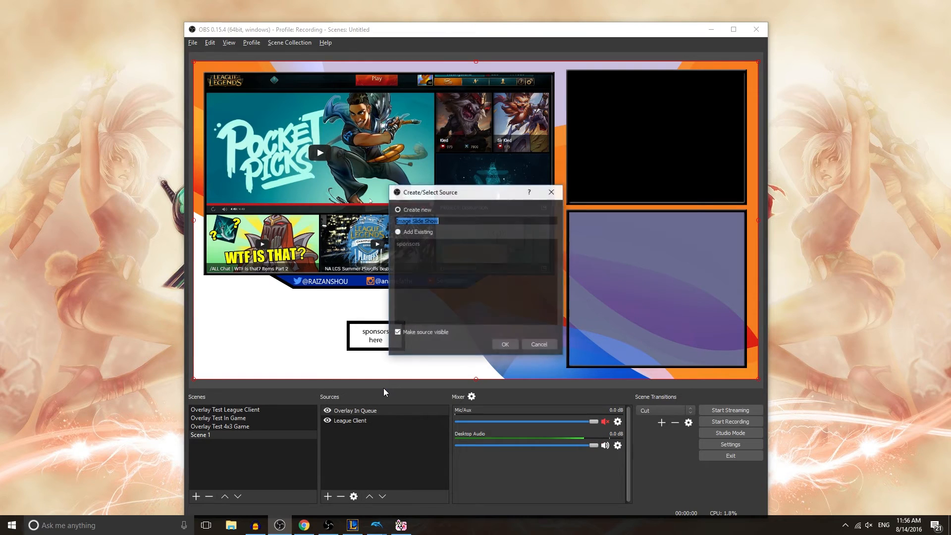
pyautogui.click(410, 231)
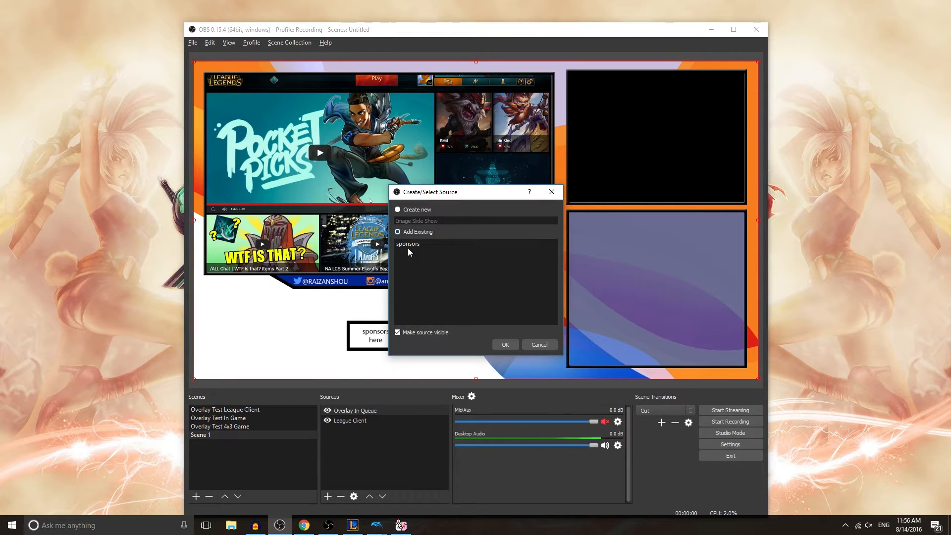
pyautogui.click(422, 209)
pyautogui.click(503, 344)
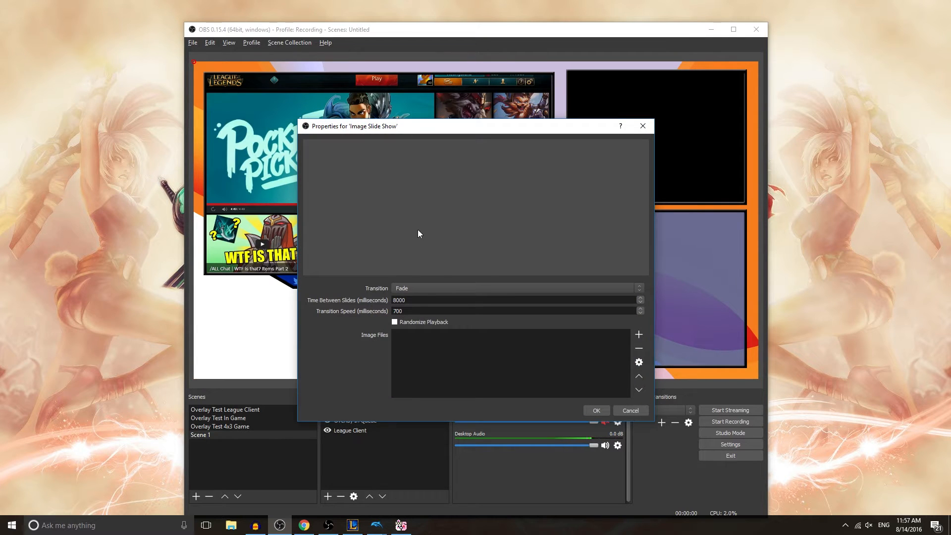
pyautogui.click(413, 287)
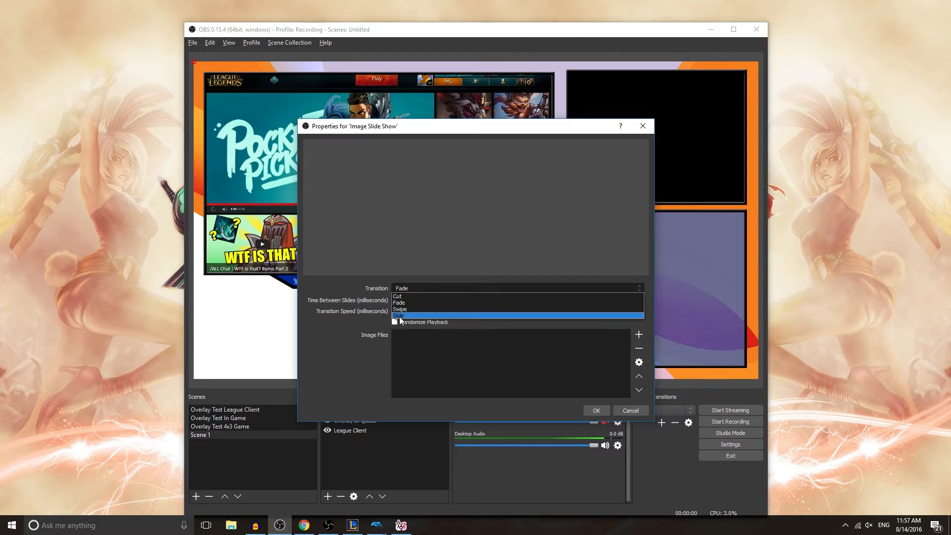
pyautogui.click(409, 302)
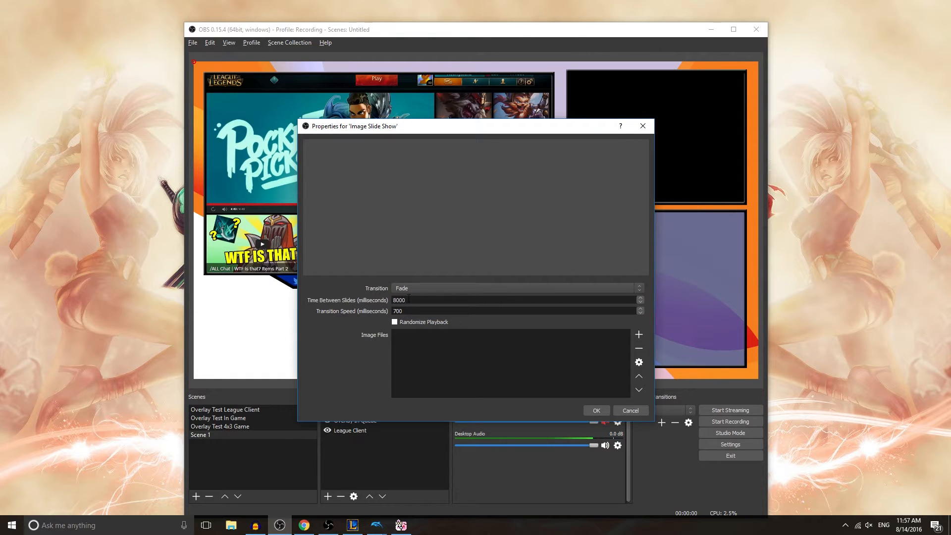
pyautogui.doubleClick(419, 299)
pyautogui.click(440, 343)
# Add the D:/overlay stuff/sponsors directory to the slide show's images and place the slide show over the overlay's "sponsors here" box
pyautogui.click(639, 335)
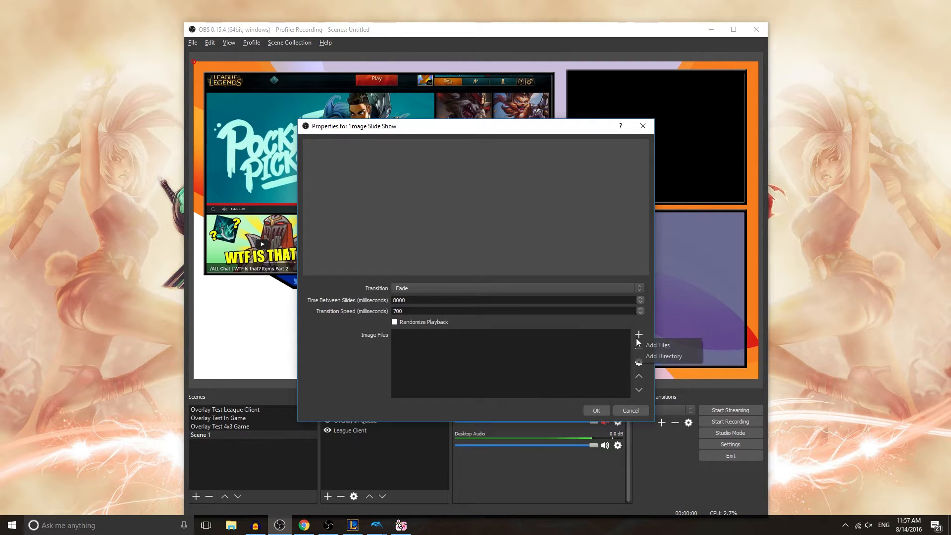
pyautogui.click(662, 355)
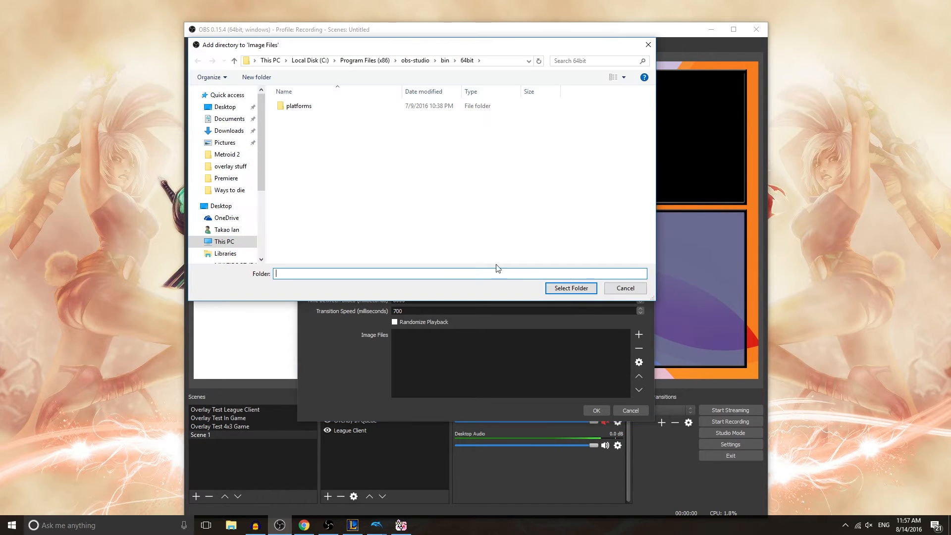
pyautogui.scroll(-2, 233, 246)
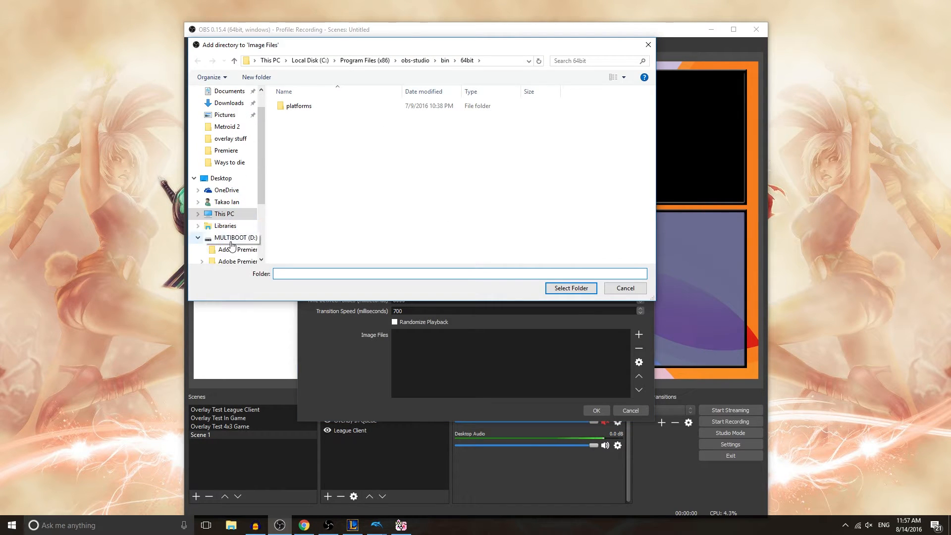
pyautogui.click(234, 261)
pyautogui.doubleClick(344, 112)
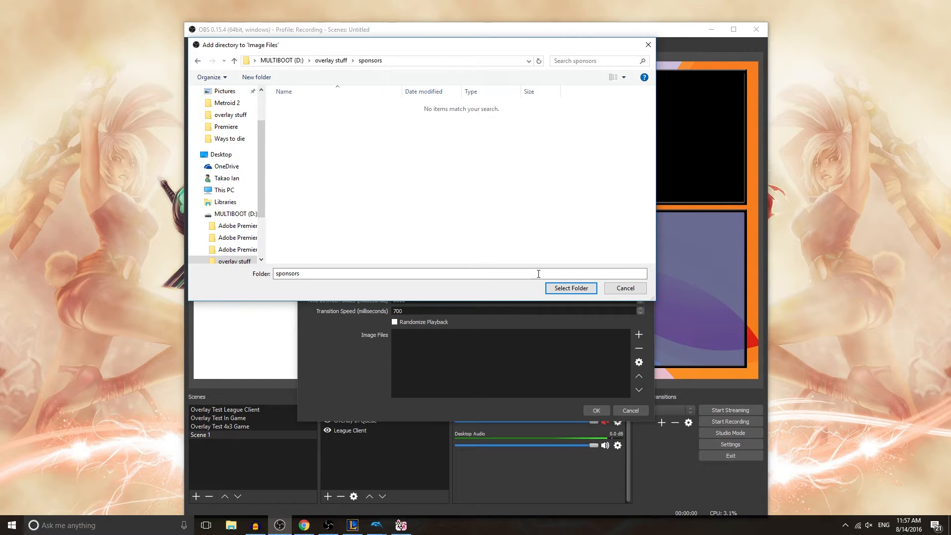
pyautogui.click(561, 292)
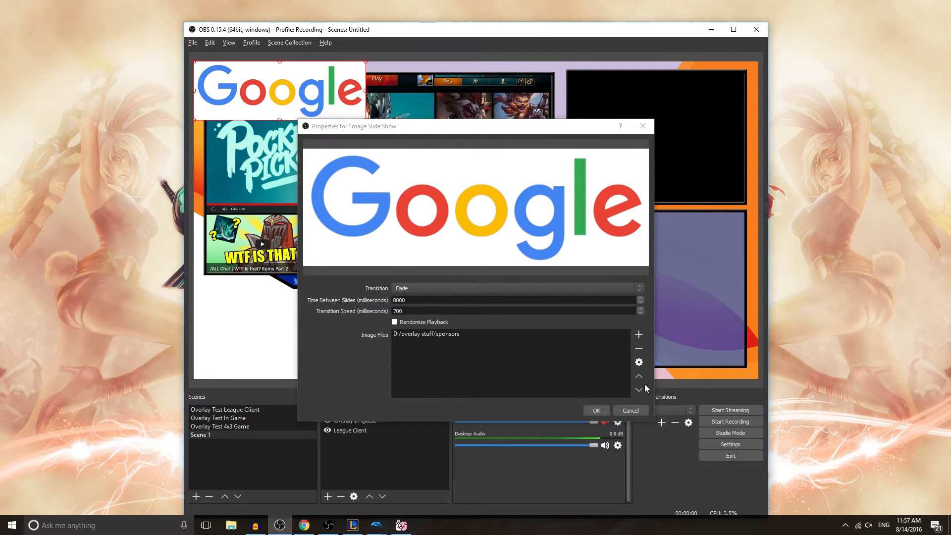
pyautogui.click(606, 410)
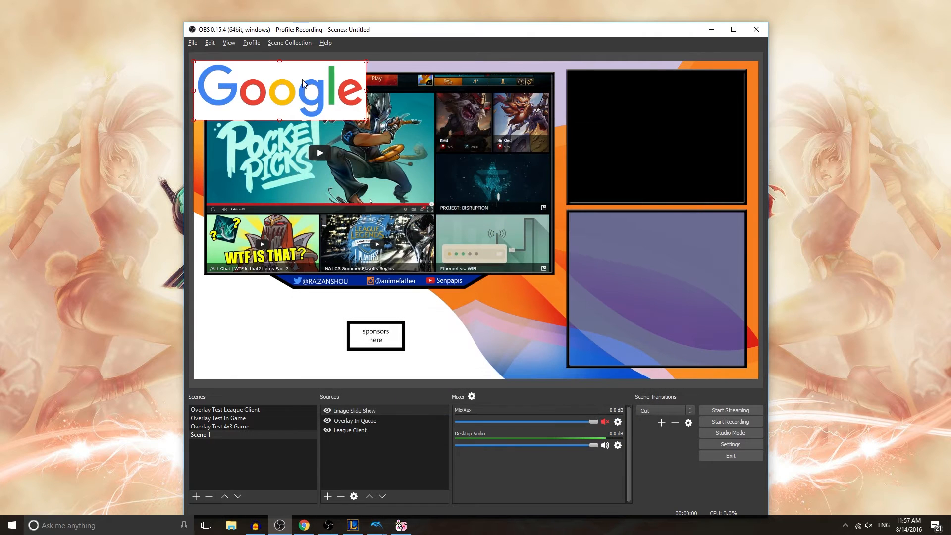
pyautogui.moveTo(315, 85); pyautogui.dragTo(411, 324)
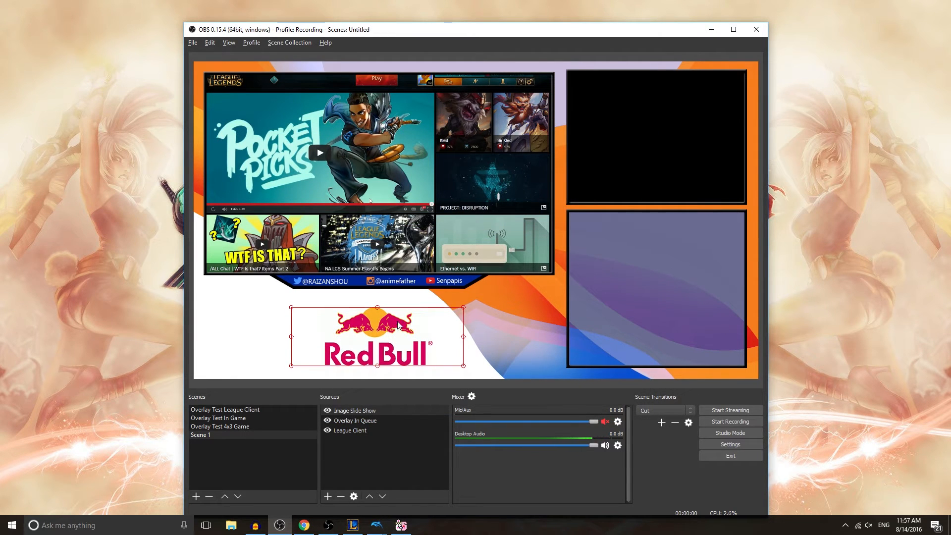
pyautogui.click(269, 321)
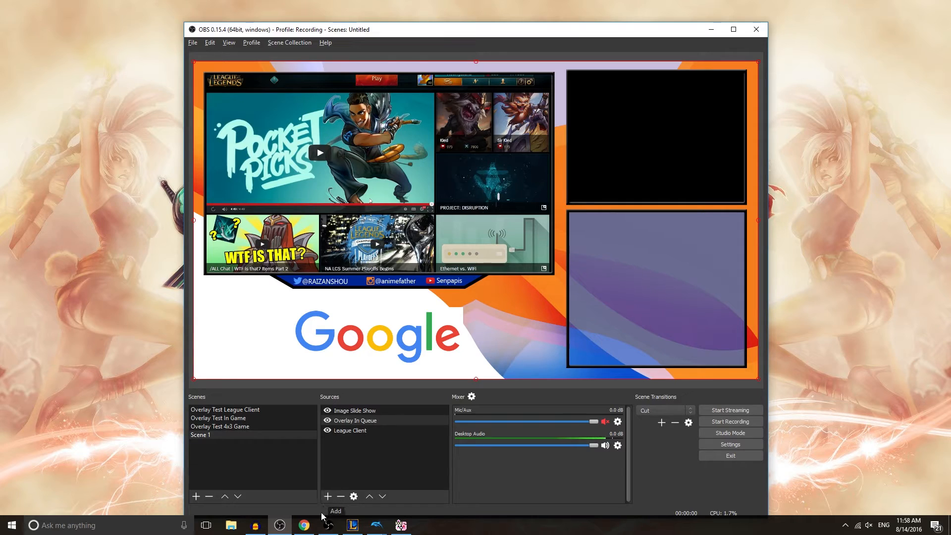
# Switch to Chrome, open the TwitchAlerts Chat Box page and launch the chat box widget in its own window
pyautogui.click(310, 525)
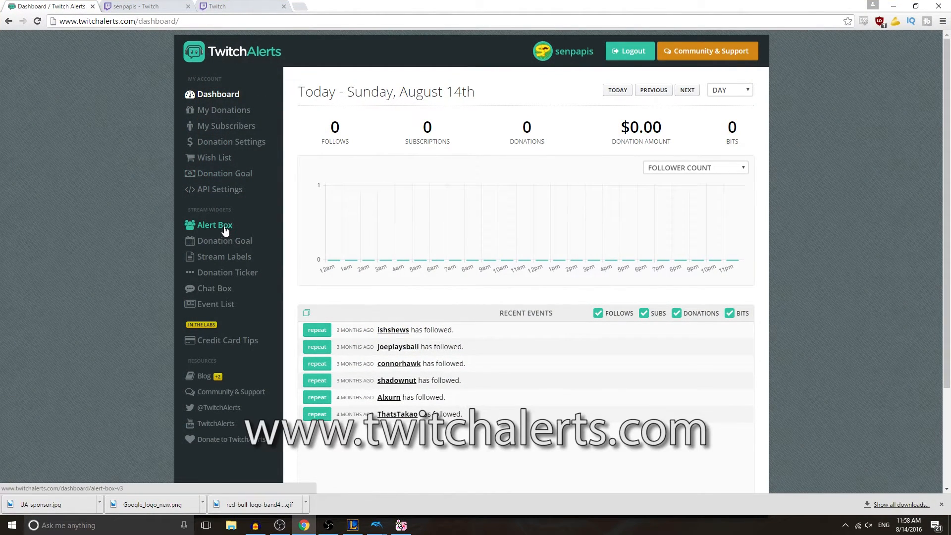
pyautogui.click(215, 289)
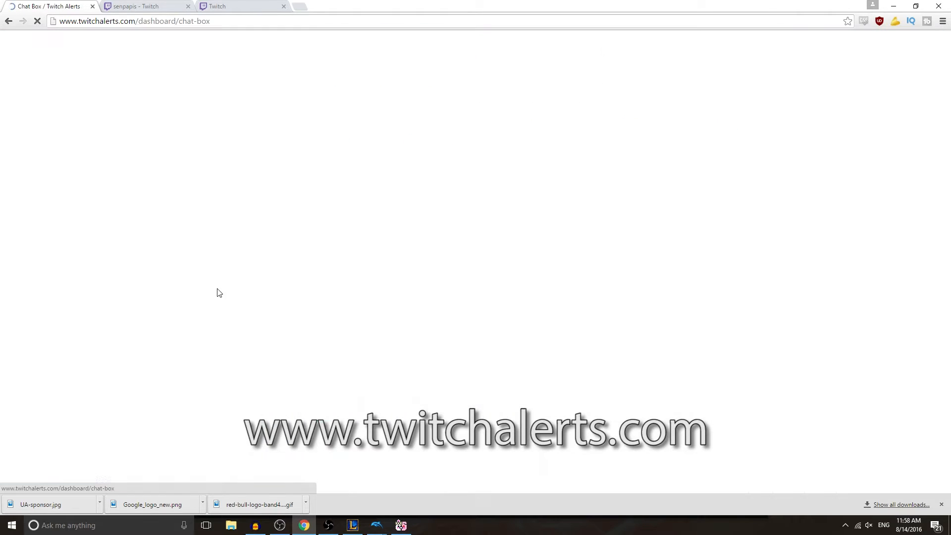
pyautogui.click(473, 203)
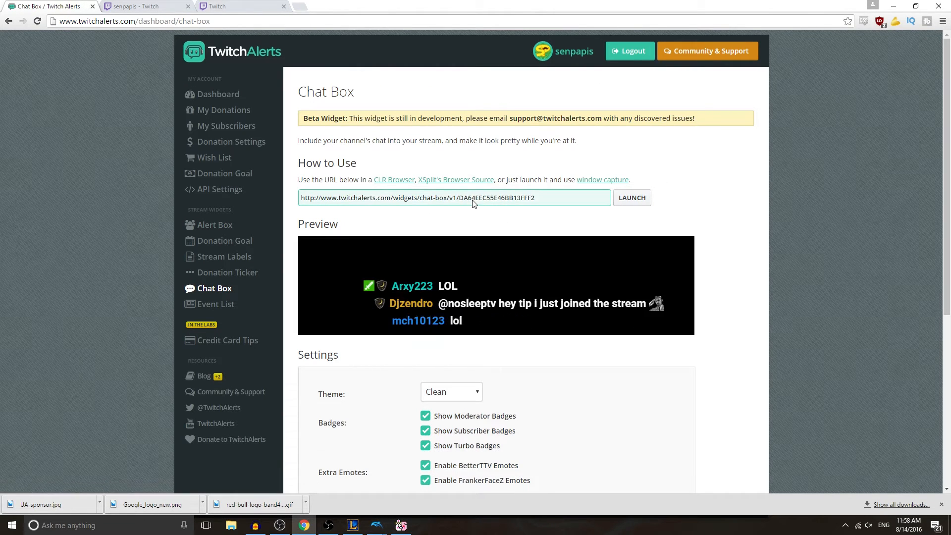
pyautogui.rightClick(427, 198)
pyautogui.click(405, 200)
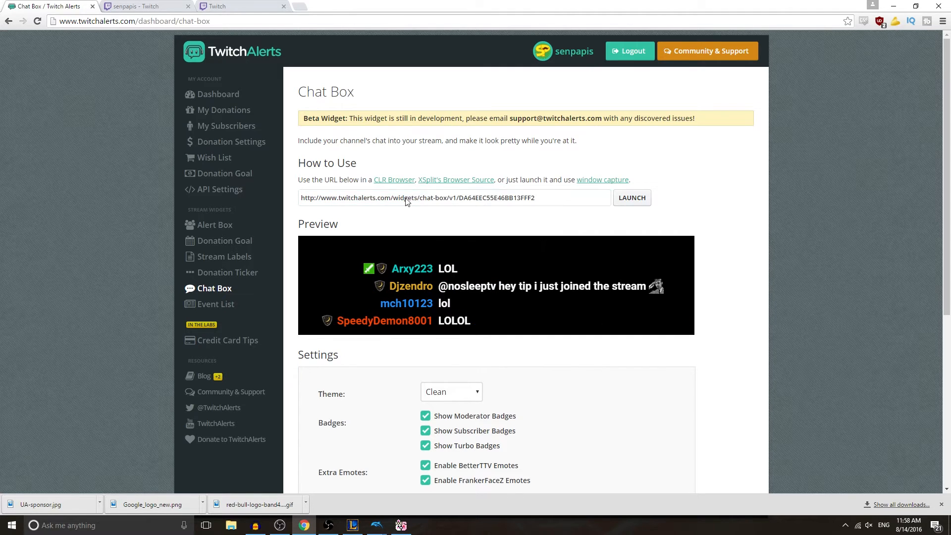
pyautogui.rightClick(444, 199)
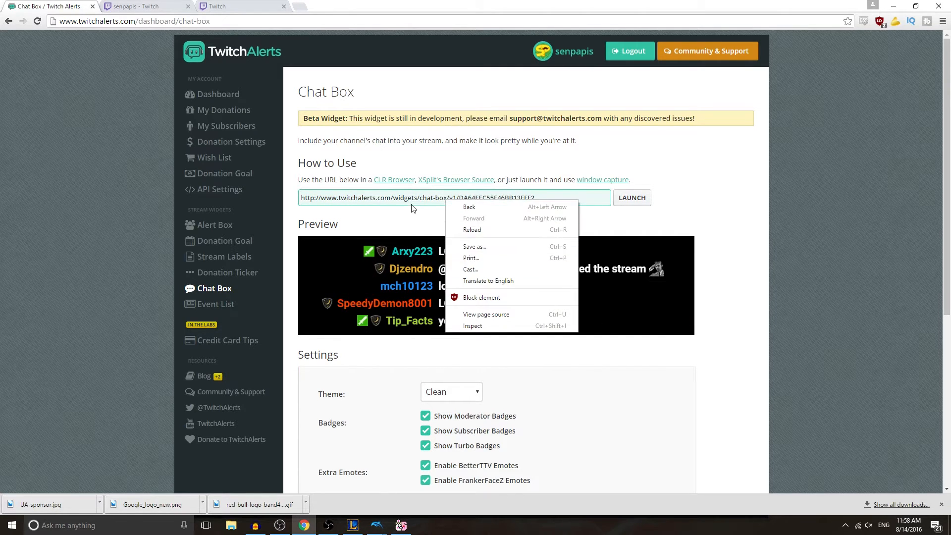
pyautogui.click(632, 198)
pyautogui.click(632, 197)
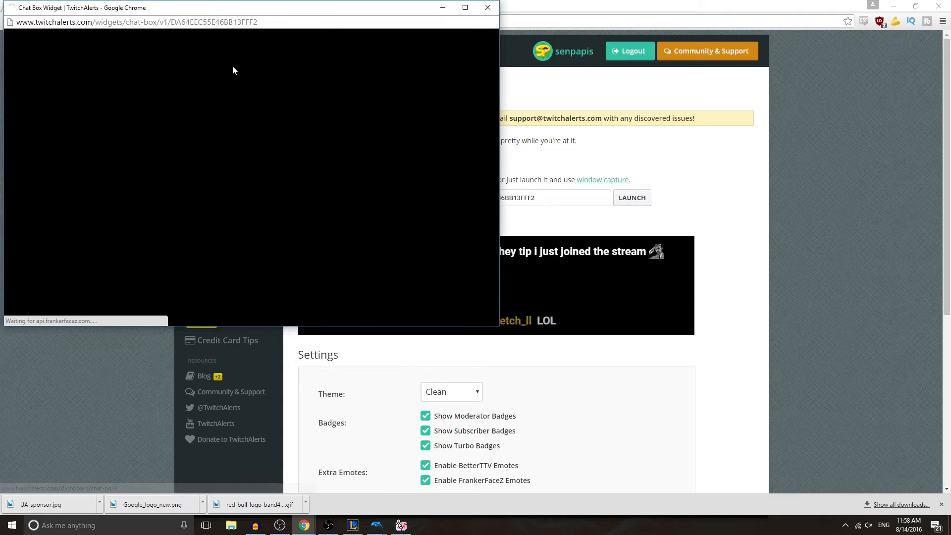
# Close the chat box widget window and review the Chat Box badge, emote, color, text size and message-hiding settings
pyautogui.click(256, 22)
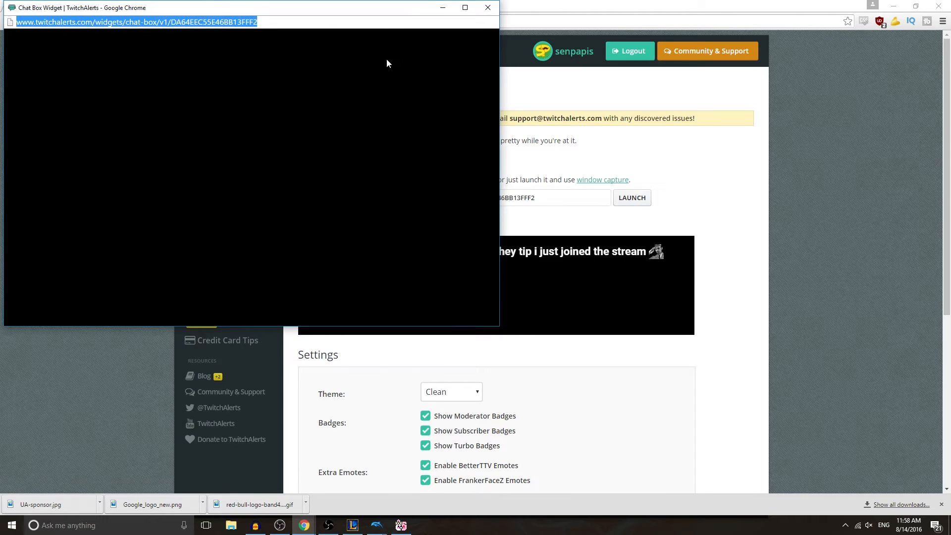
pyautogui.click(487, 8)
pyautogui.scroll(-4, 465, 366)
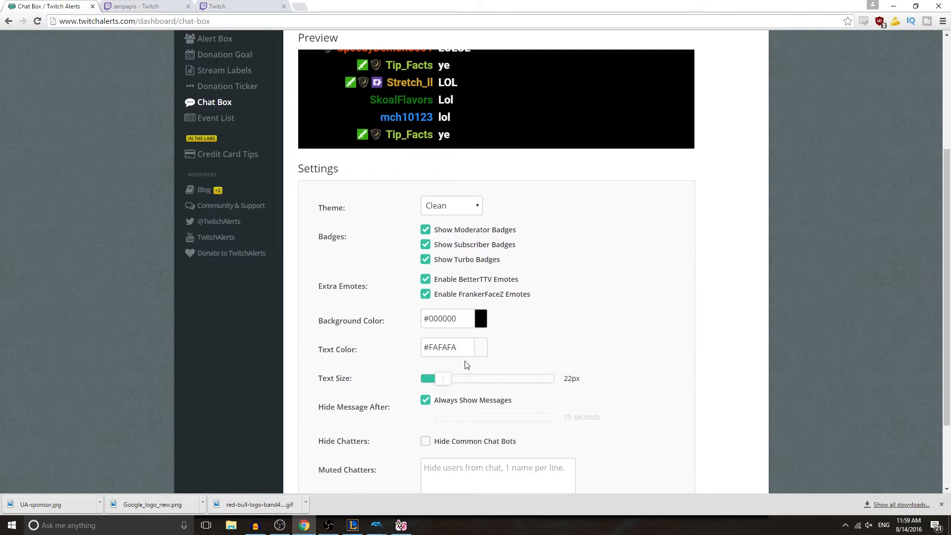
pyautogui.scroll(-2, 446, 404)
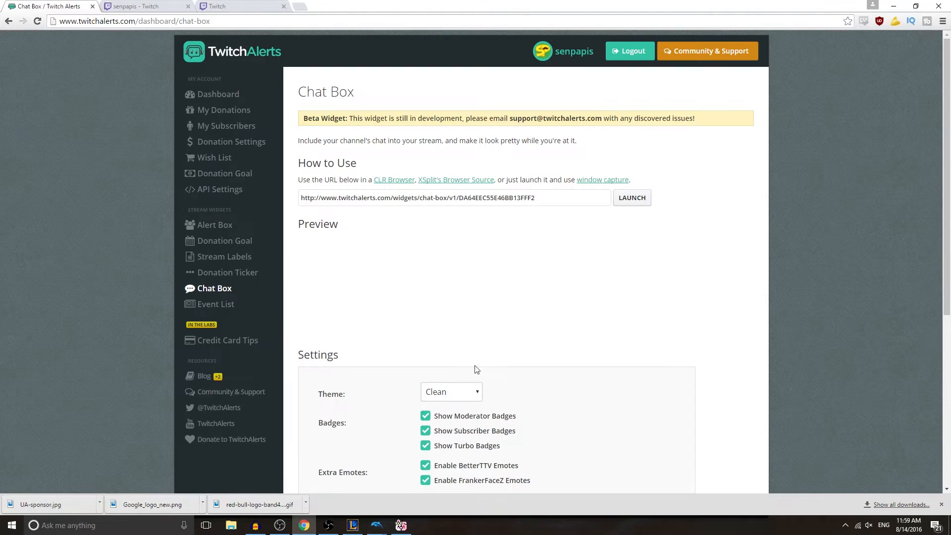
# Relaunch the TwitchAlerts chat box widget, copy its full widget URL and close the widget window
pyautogui.click(632, 197)
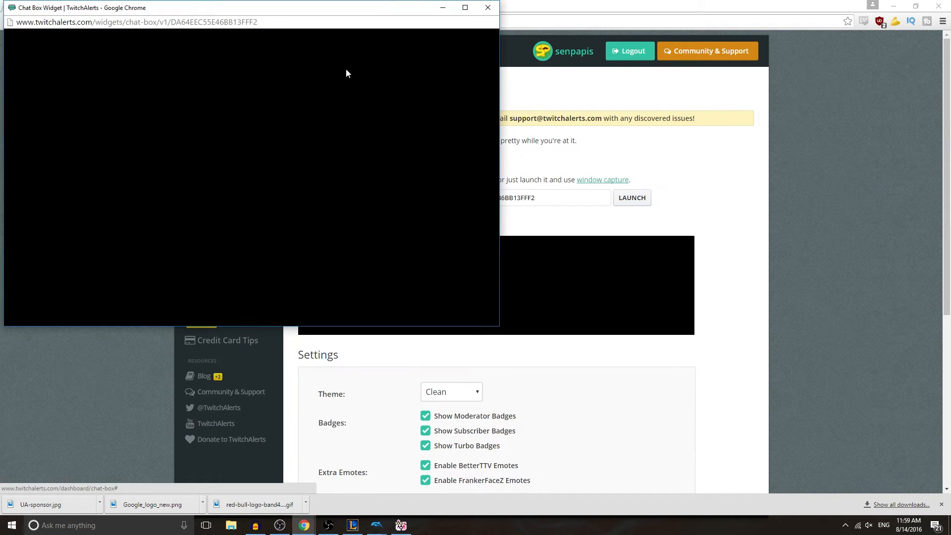
pyautogui.click(339, 21)
pyautogui.hotkey('ctrl', 'c')
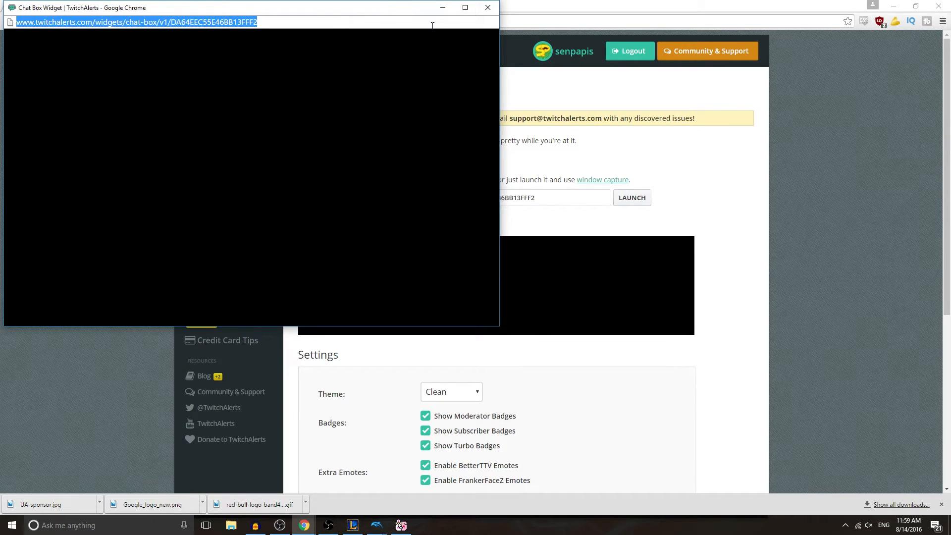
pyautogui.click(494, 11)
# Switch to OBS and create a new BrowserSource named Chat in Scene 1
pyautogui.hotkey('alt', 'Tab')
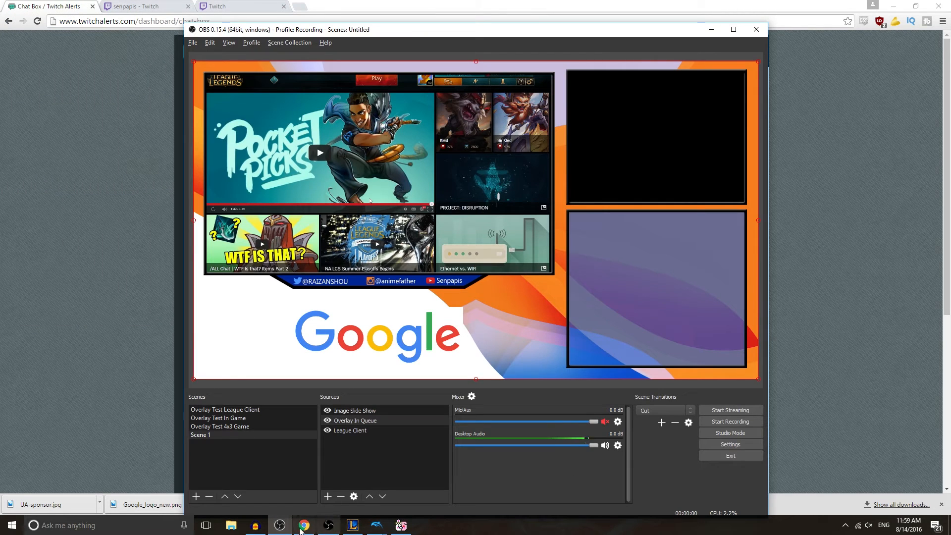
pyautogui.click(328, 497)
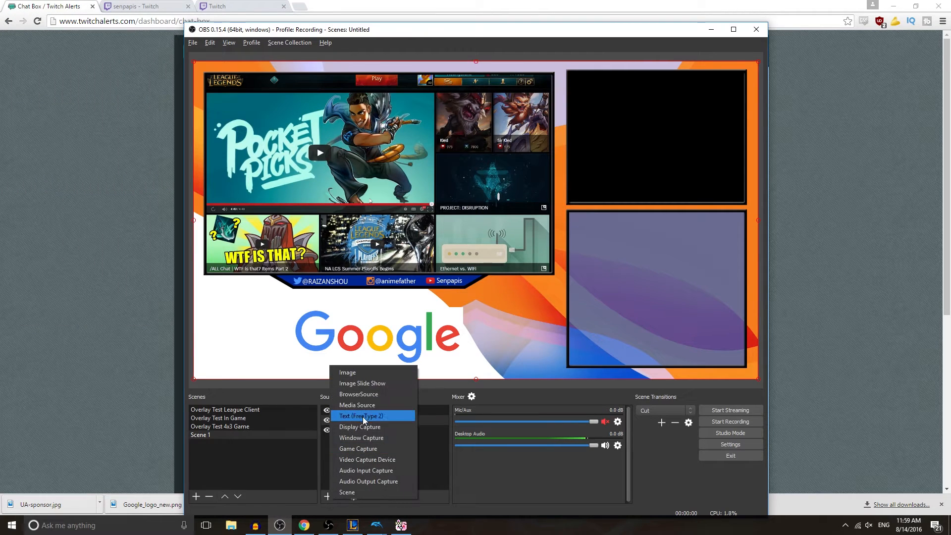
pyautogui.click(366, 395)
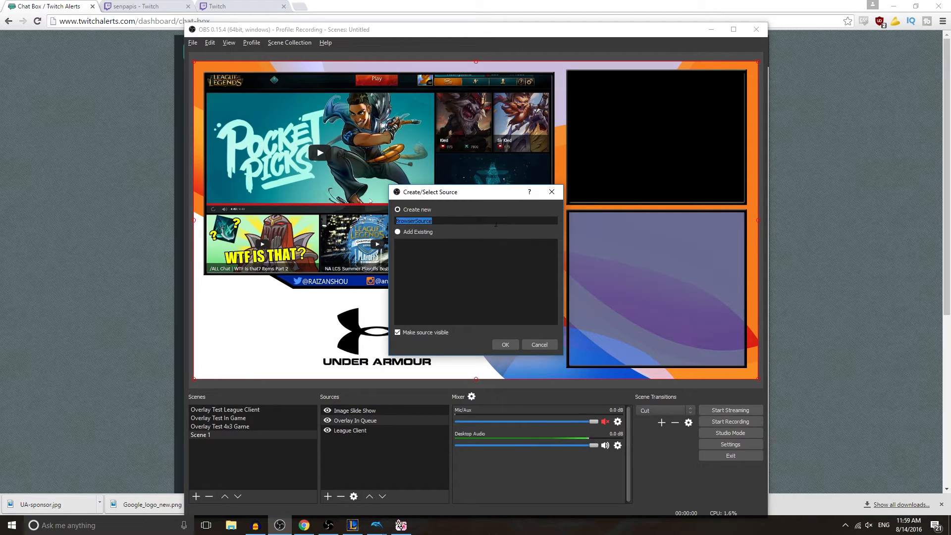
pyautogui.press('Return')
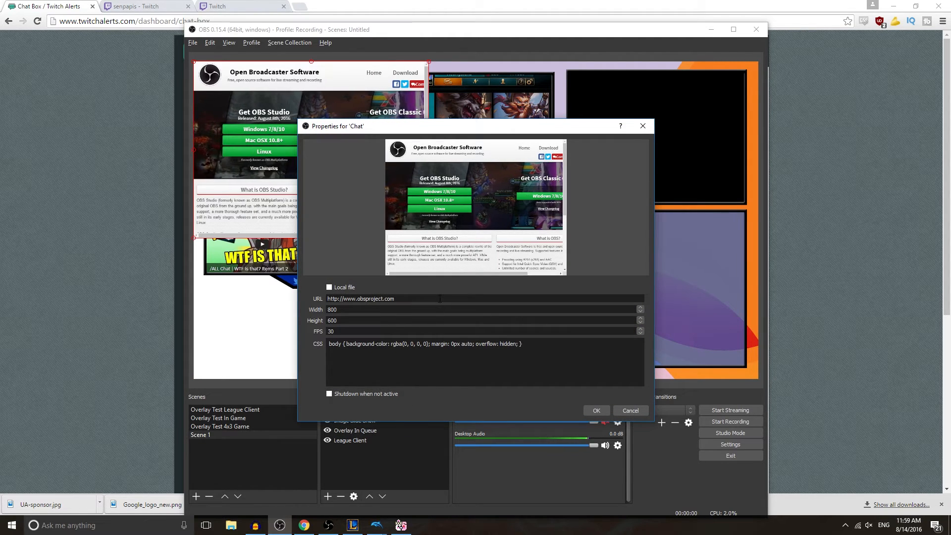
# Replace the Chat source's default URL with the copied private chat box widget URL and accept the properties
pyautogui.click(414, 298)
pyautogui.hotkey('ctrl', 'a')
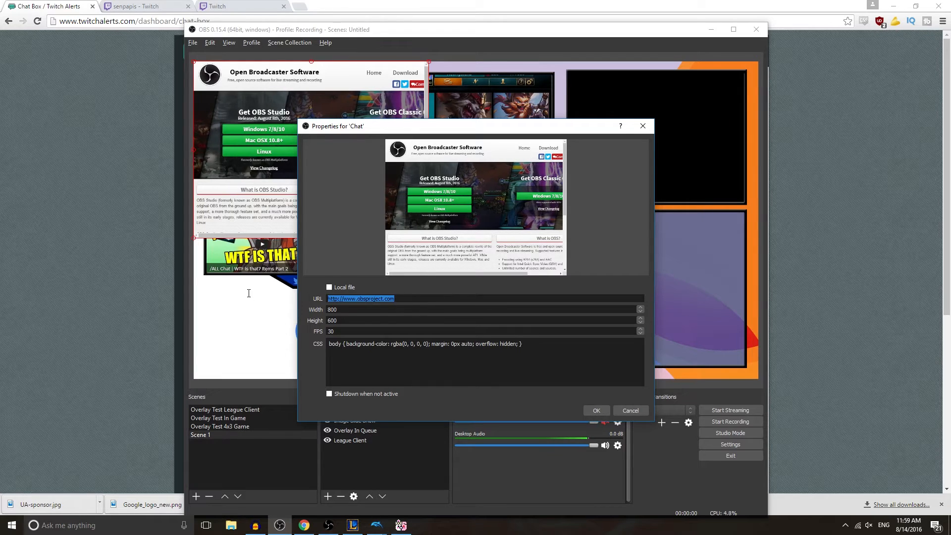
pyautogui.hotkey('ctrl', 'v')
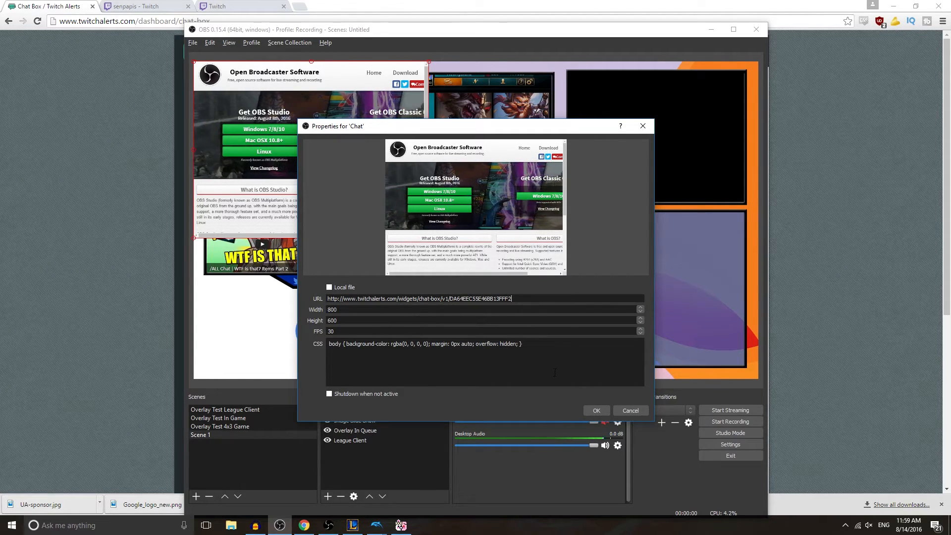
pyautogui.click(596, 410)
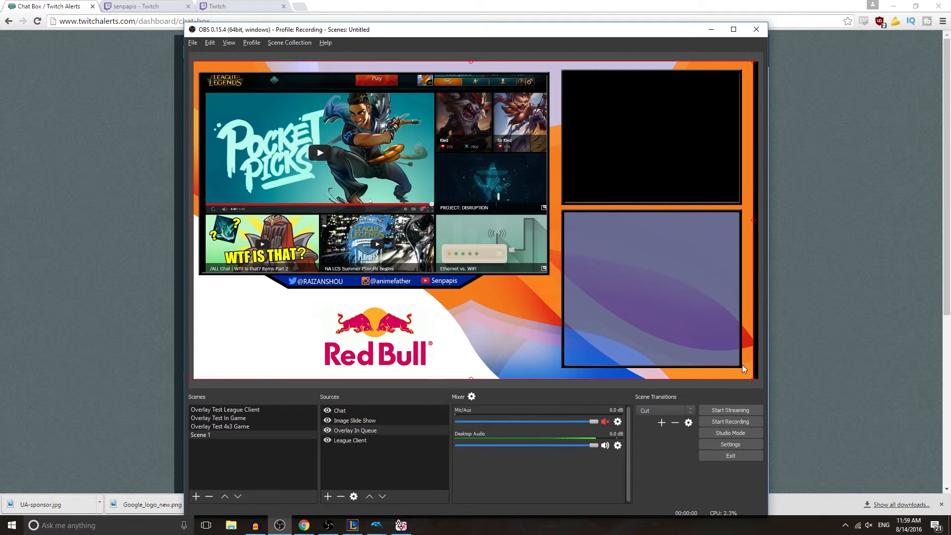
# Shrink the Chat source to about the width of the overlay's lower-right frame and align it with the frame's upper edge
pyautogui.moveTo(510, 196); pyautogui.dragTo(579, 218)
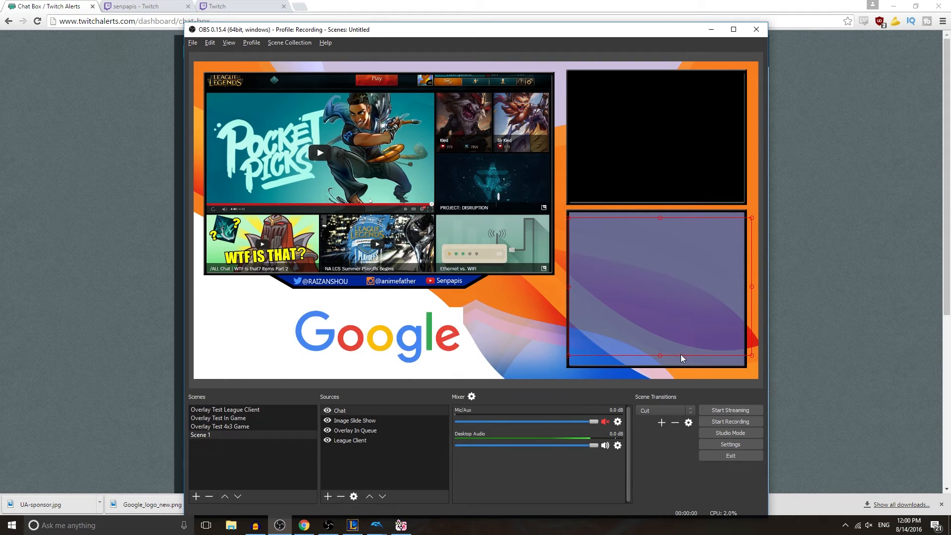
pyautogui.moveTo(681, 355)
pyautogui.mouseDown()
pyautogui.moveTo(667, 354)
pyautogui.moveTo(680, 349)
pyautogui.mouseUp()
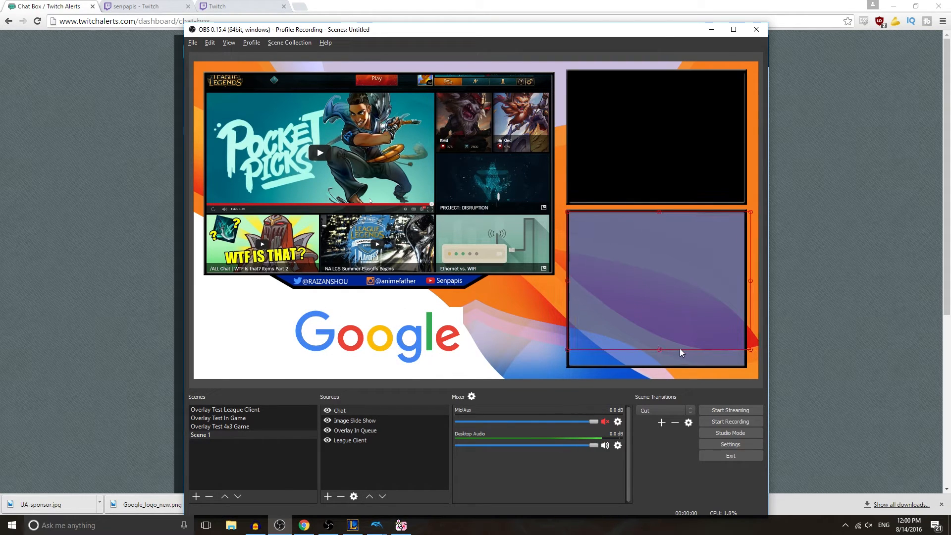
# Switch to Chrome and review the Chat Box preview and settings, comparing them with the OBS scene
pyautogui.click(879, 183)
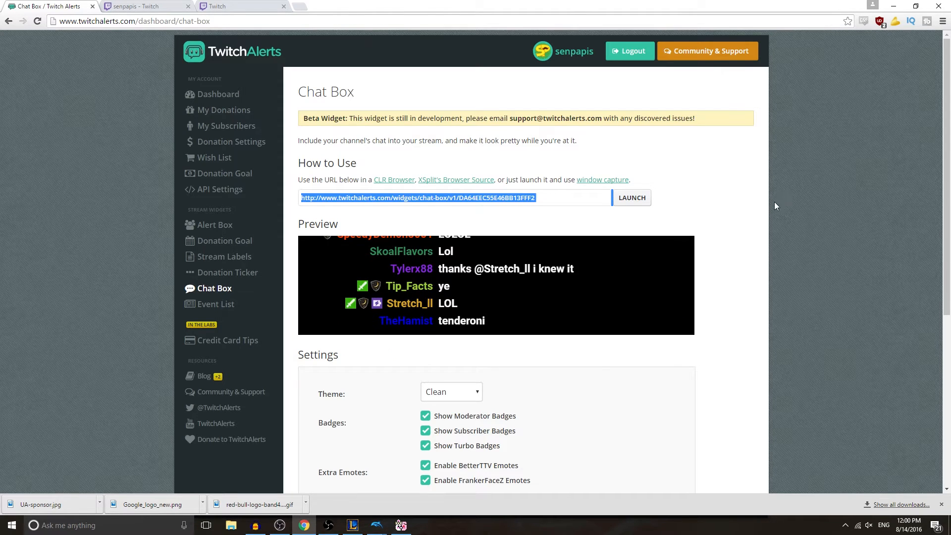
pyautogui.scroll(-6, 597, 240)
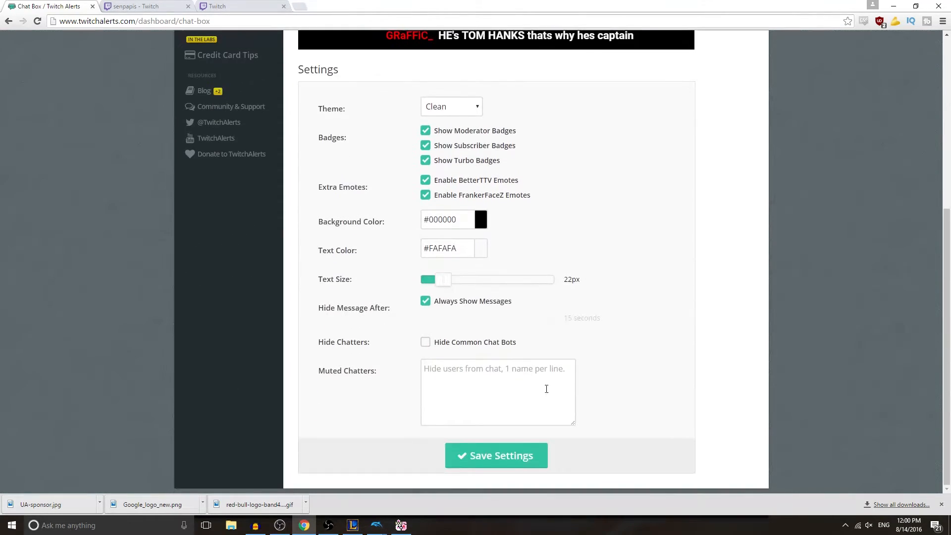
pyautogui.scroll(5, 504, 354)
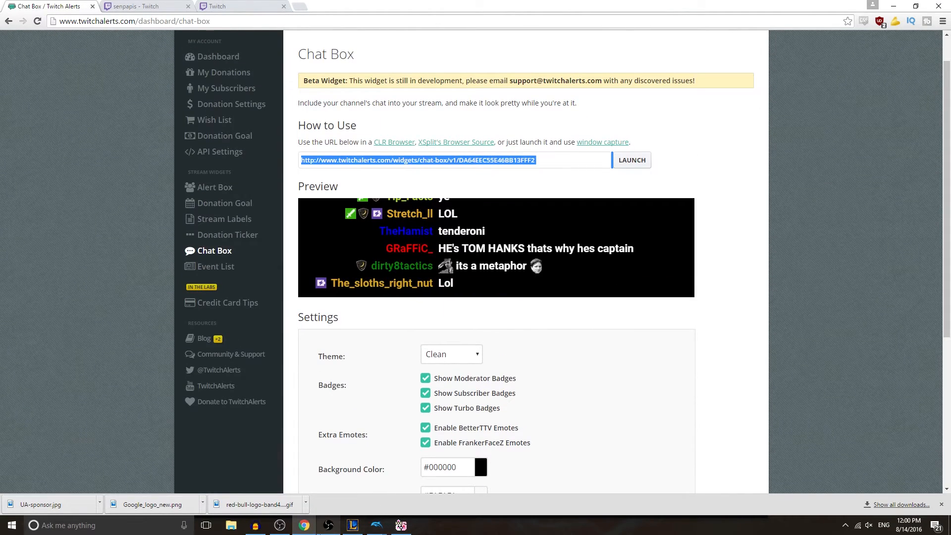
pyautogui.click(278, 527)
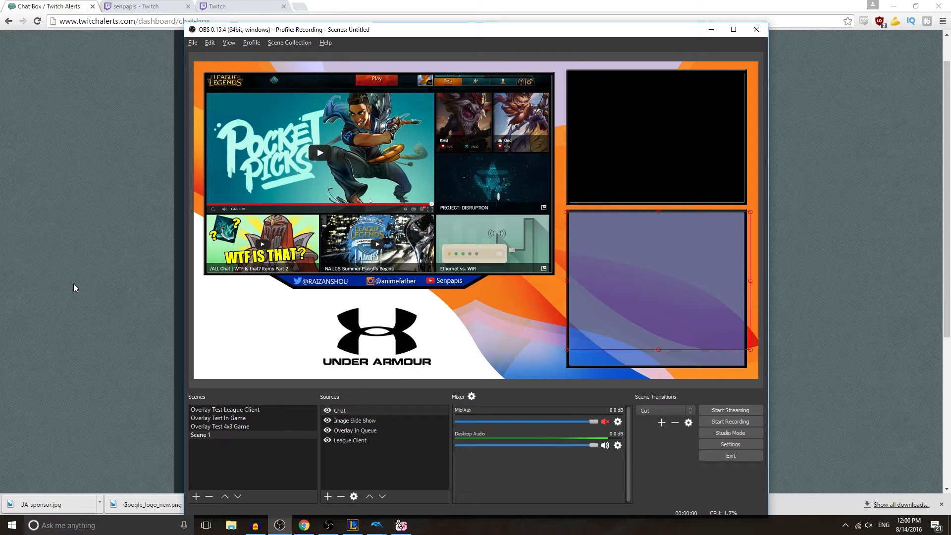
pyautogui.click(90, 260)
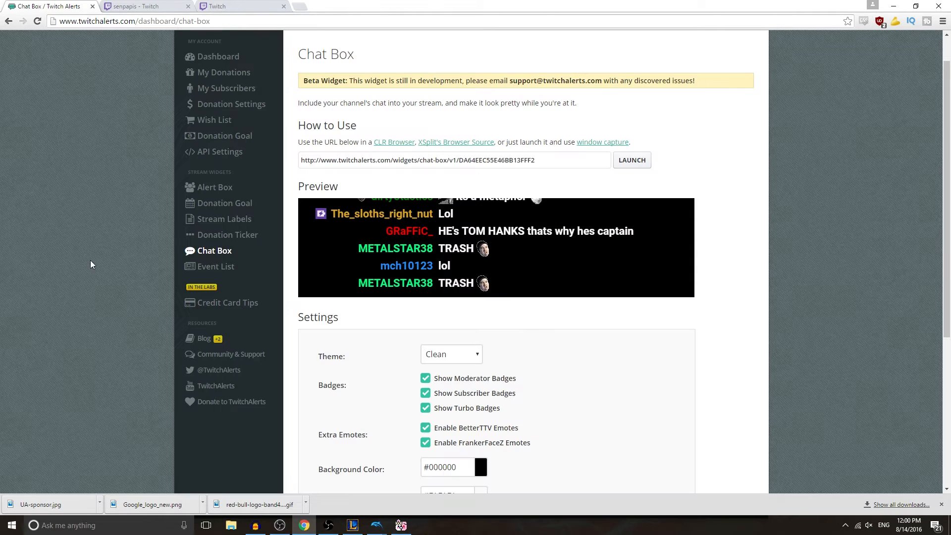
# Open the TwitchAlerts Alert Box page and copy its widget URL
pyautogui.click(232, 188)
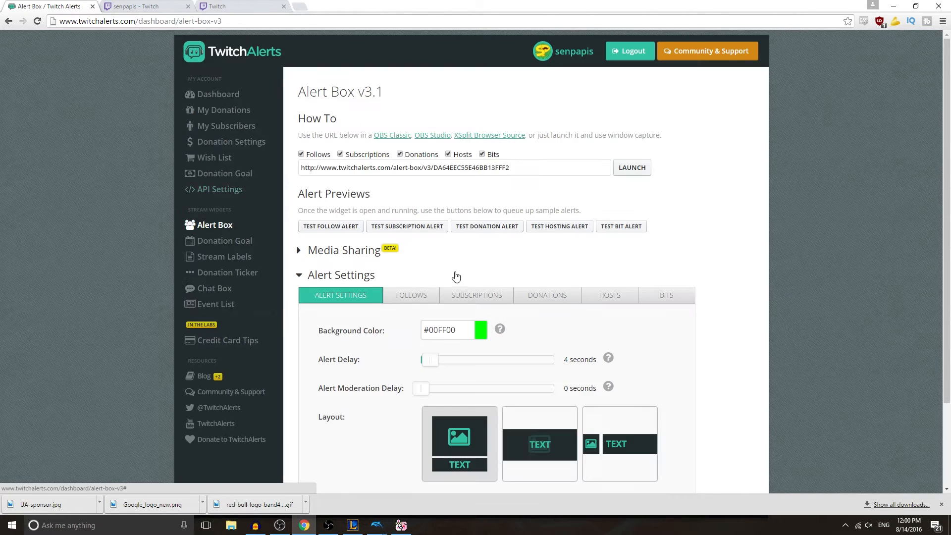
pyautogui.scroll(-2, 397, 283)
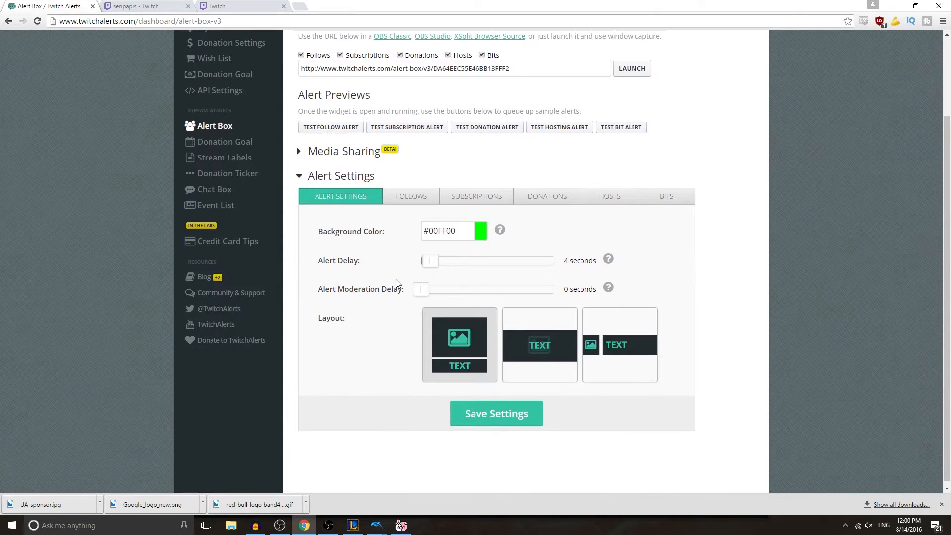
pyautogui.scroll(2, 405, 206)
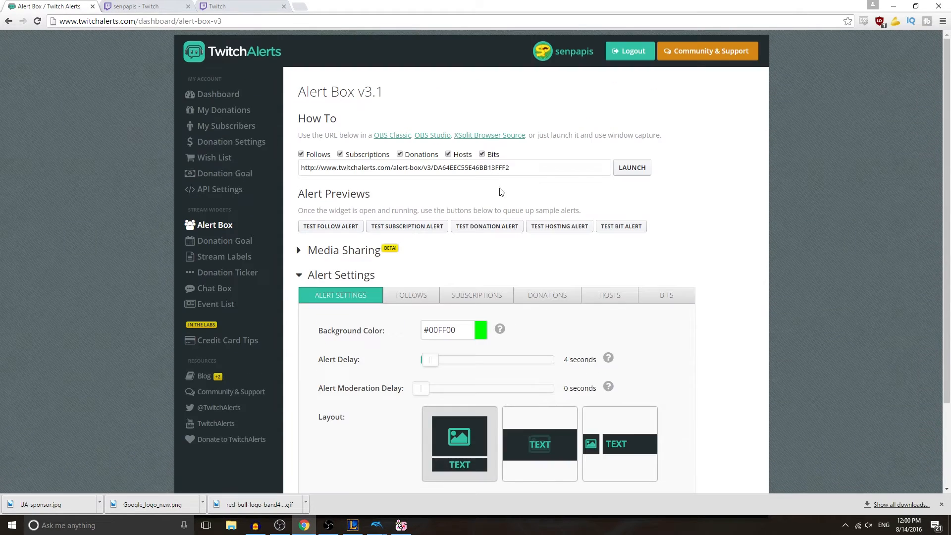
pyautogui.click(531, 174)
pyautogui.hotkey('ctrl', 'a')
pyautogui.hotkey('ctrl', 'c')
# Switch to OBS and create a new BrowserSource named Alerts in Scene 1
pyautogui.hotkey('alt', 'Tab')
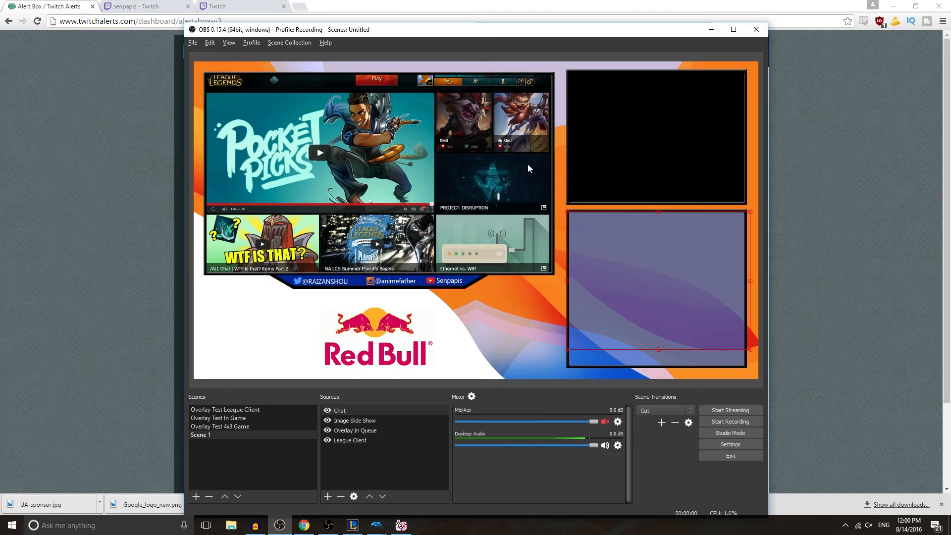
pyautogui.click(330, 496)
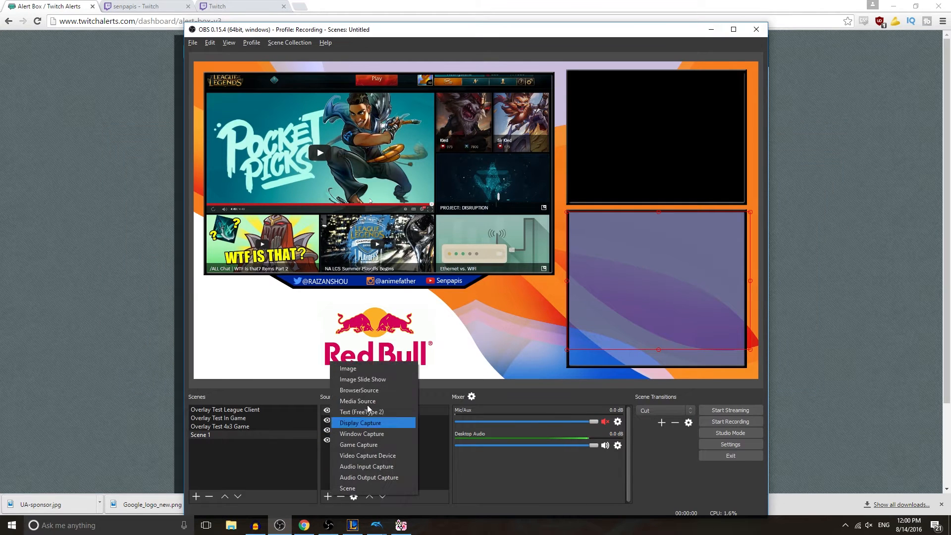
pyautogui.click(367, 390)
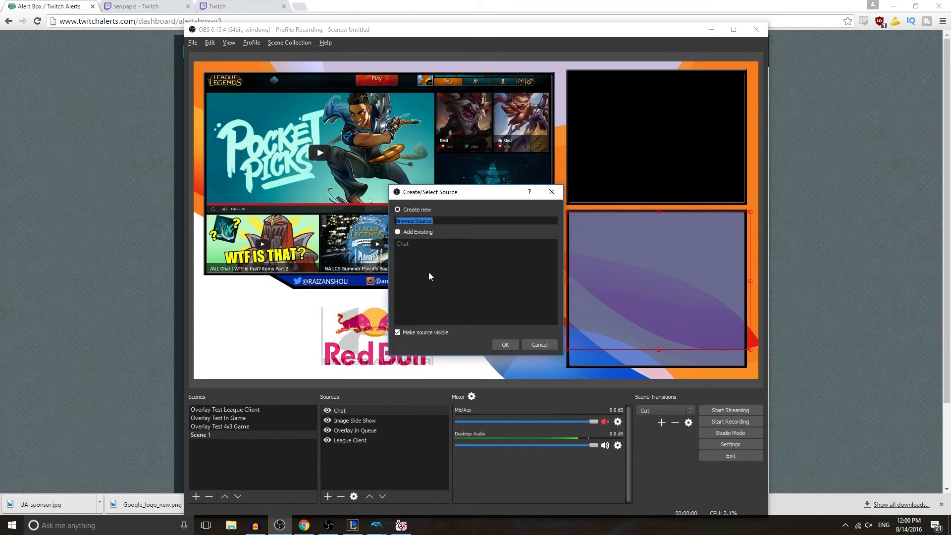
pyautogui.write('Alerts')
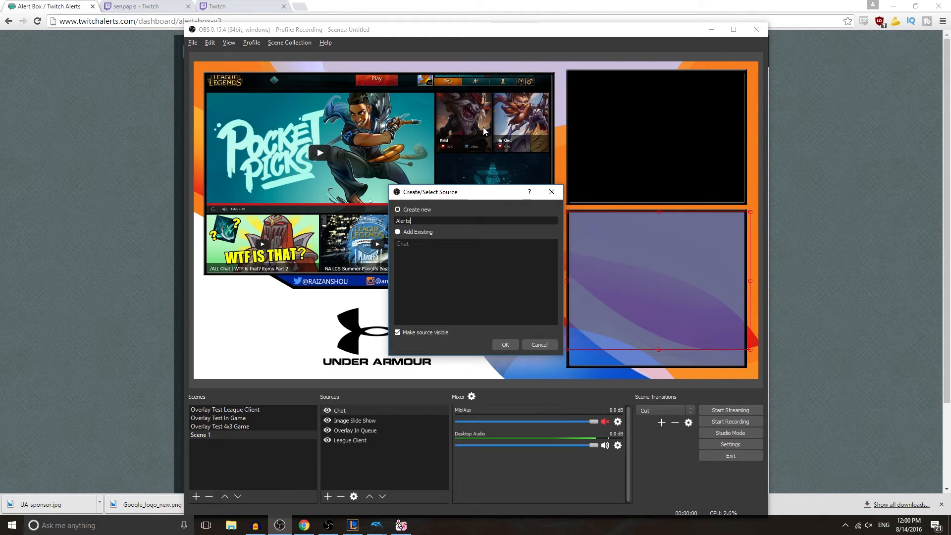
pyautogui.press('Return')
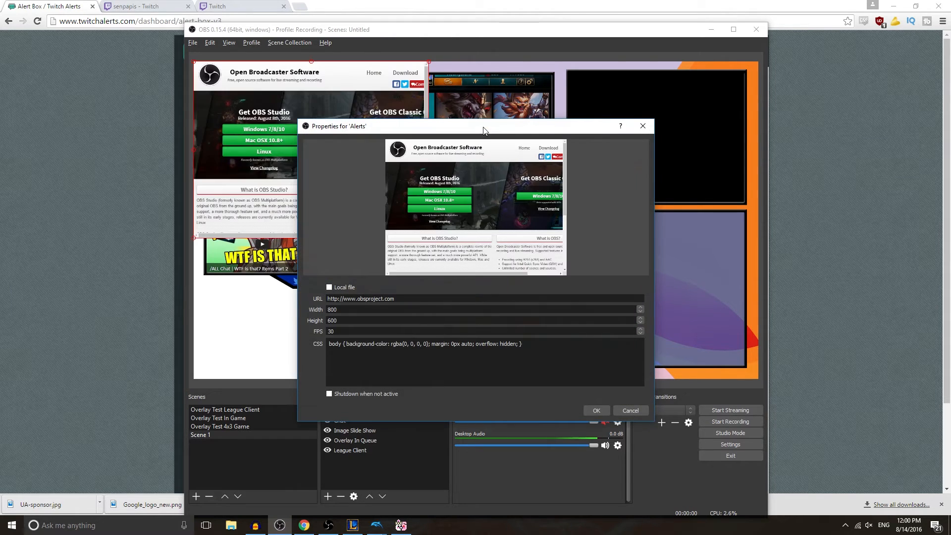
# Paste the private alert box widget URL into the Alerts source and move the source to the lower middle of the canvas
pyautogui.tripleClick(543, 301)
pyautogui.hotkey('ctrl', 'v')
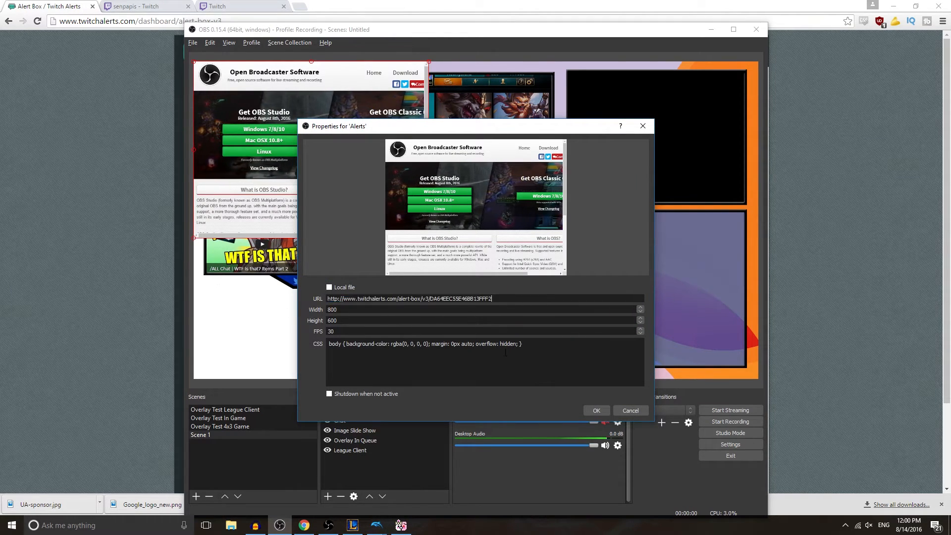
pyautogui.click(597, 411)
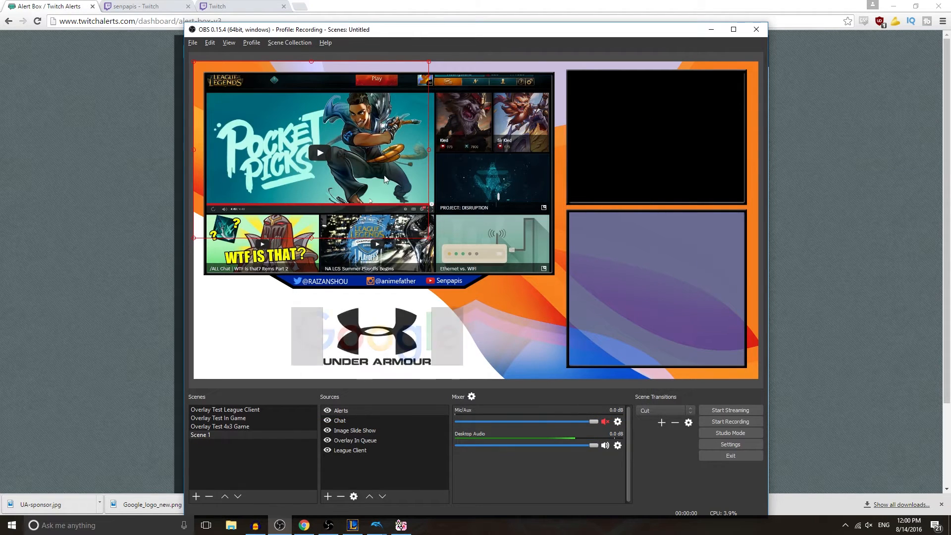
pyautogui.moveTo(388, 177); pyautogui.dragTo(566, 286)
# Switch to Chrome and set the general alert layout to the image beside the text
pyautogui.click(888, 235)
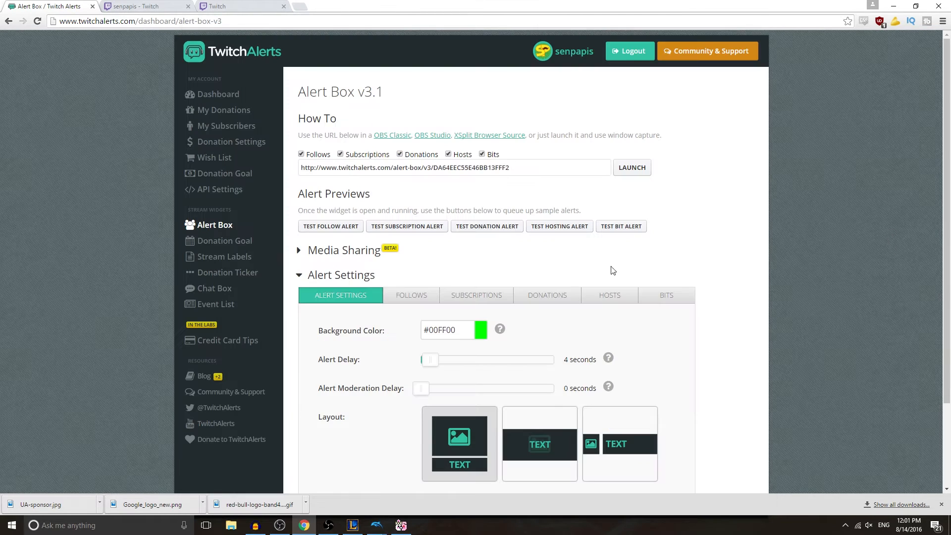
pyautogui.scroll(-1, 468, 286)
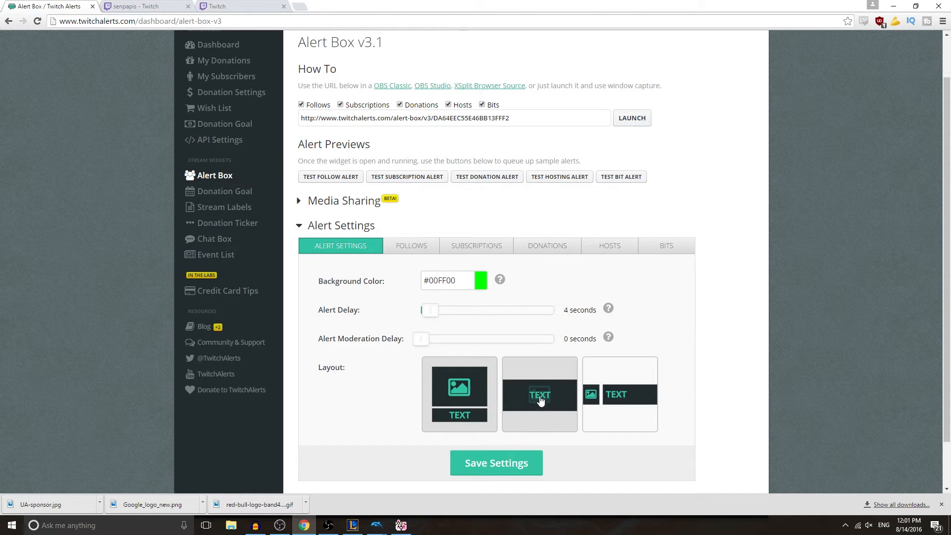
pyautogui.click(616, 401)
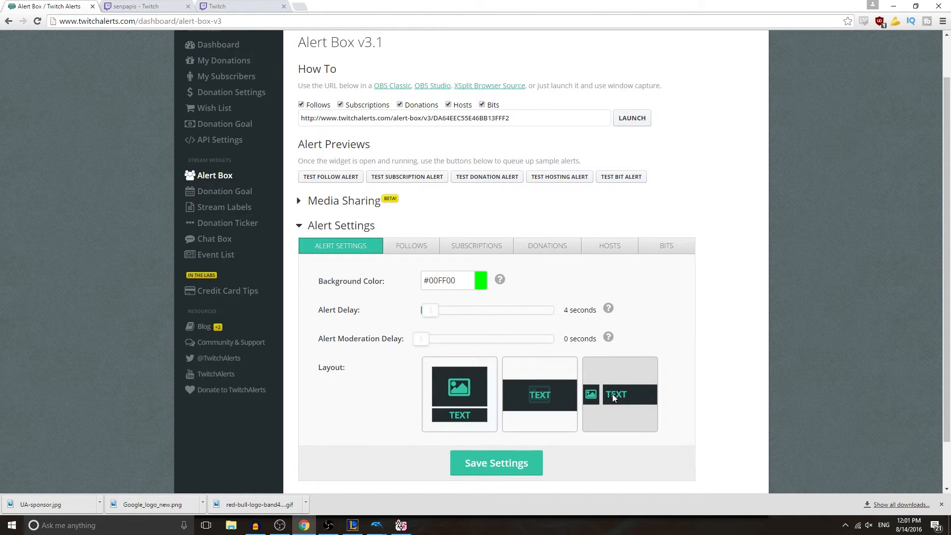
# Go through the Follows and Subscriptions alert settings, set the Bits alert layout to image beside text, and switch back to OBS
pyautogui.click(416, 246)
pyautogui.scroll(-1, 415, 248)
pyautogui.click(476, 197)
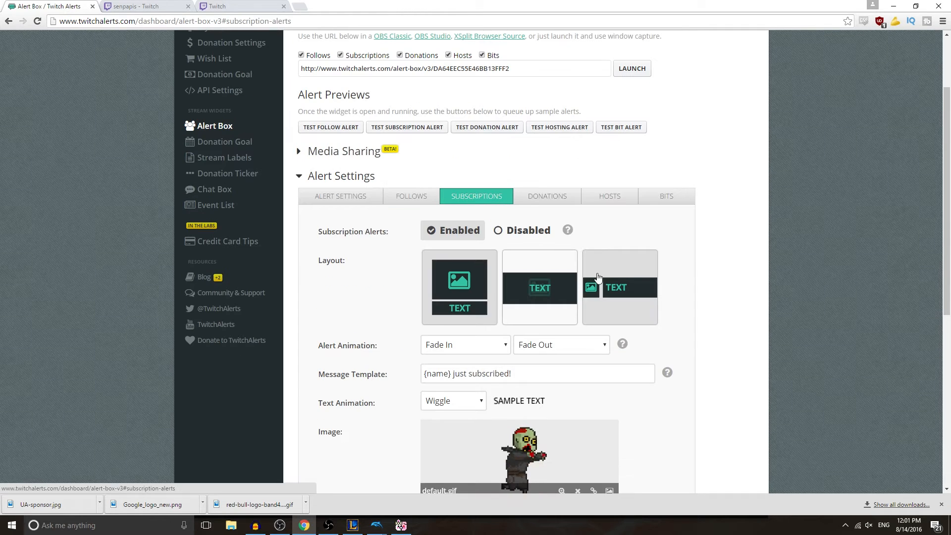
pyautogui.click(666, 196)
pyautogui.click(643, 280)
pyautogui.scroll(-12, 632, 280)
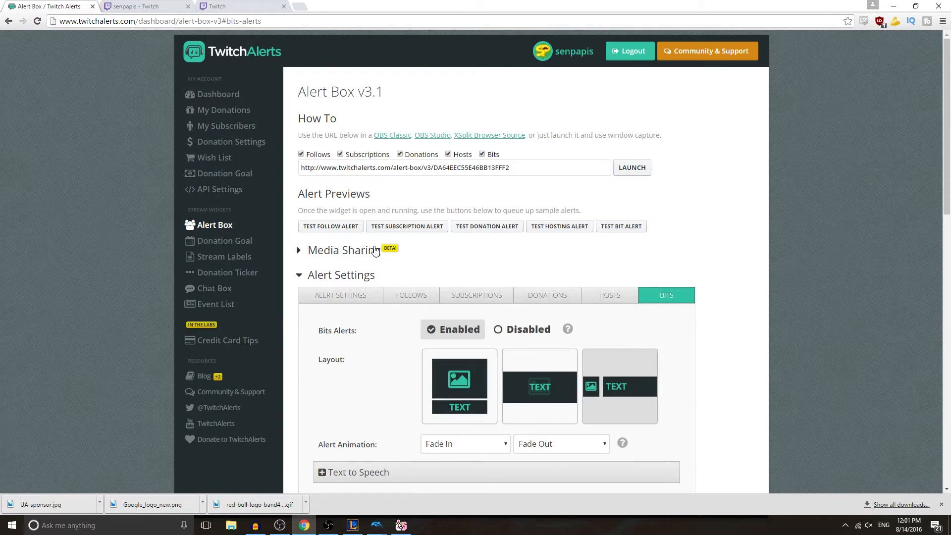
pyautogui.hotkey('alt', 'Tab')
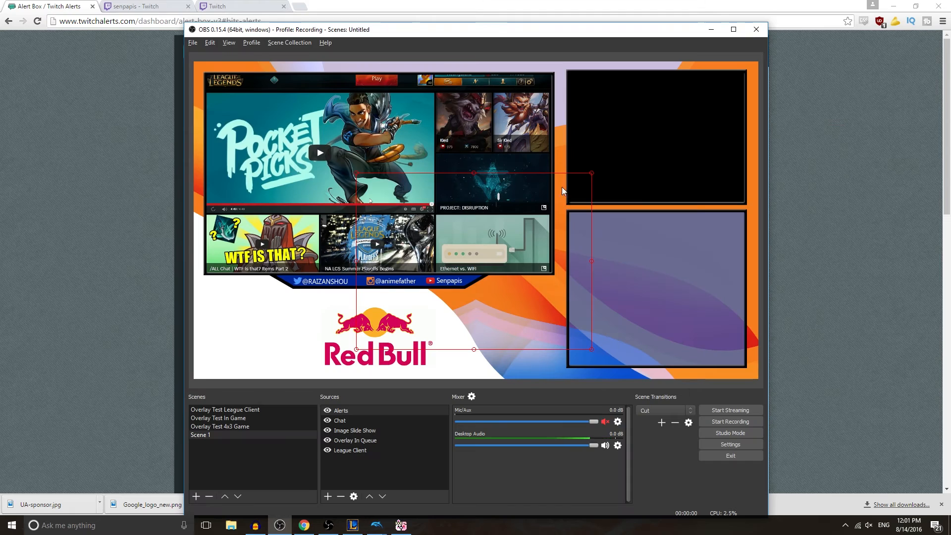
# Move the Chrome window to the other monitor to view the OBS canvas, and bring it back
pyautogui.hotkey('alt', 'Tab')
pyautogui.moveTo(452, 5); pyautogui.dragTo(0, 198)
pyautogui.click(534, 478)
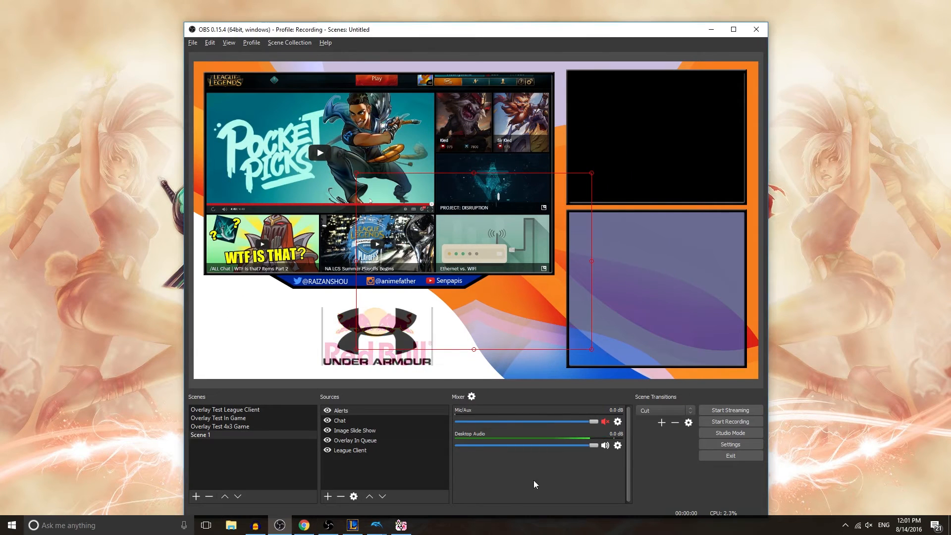
pyautogui.hotkey('alt', 'Tab')
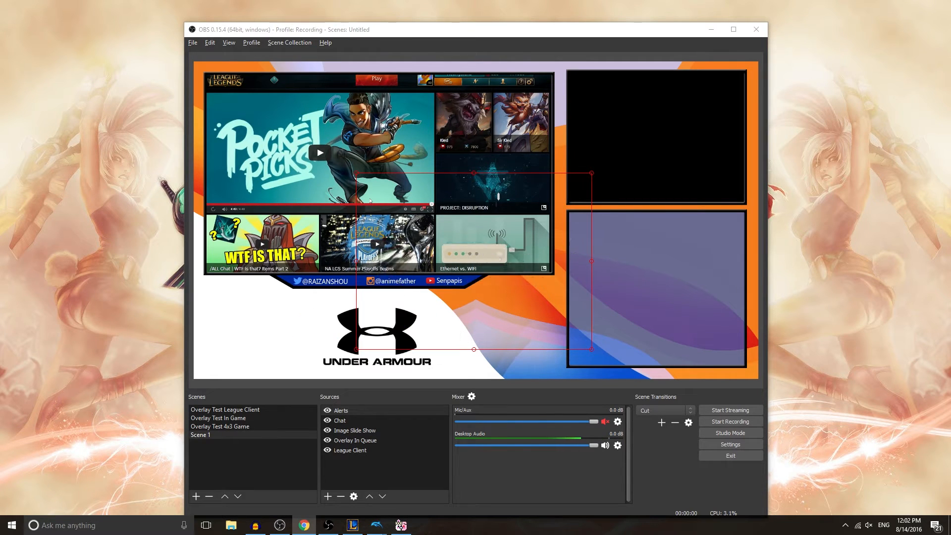
pyautogui.moveTo(0, 279); pyautogui.dragTo(412, 1)
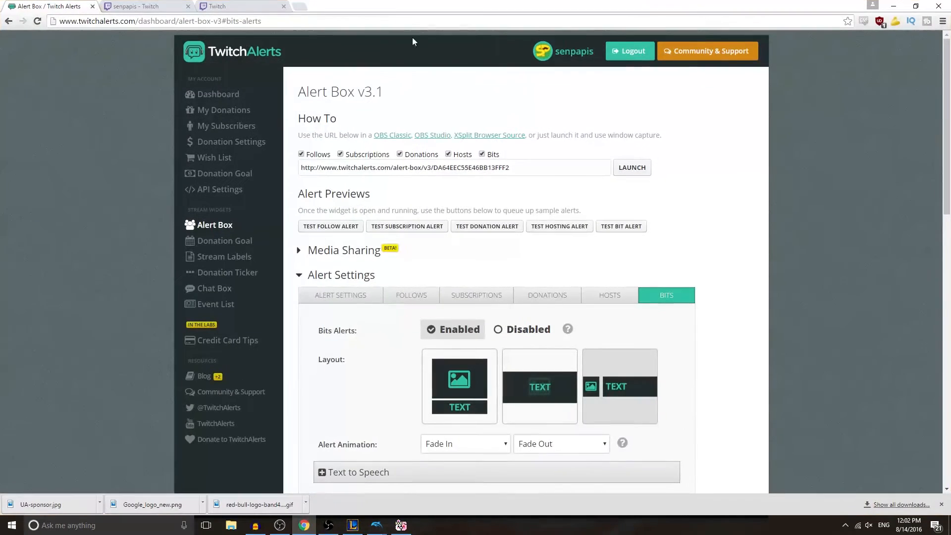
# Set the text animation of the Follows alert to Bounce
pyautogui.click(409, 296)
pyautogui.scroll(-4, 384, 295)
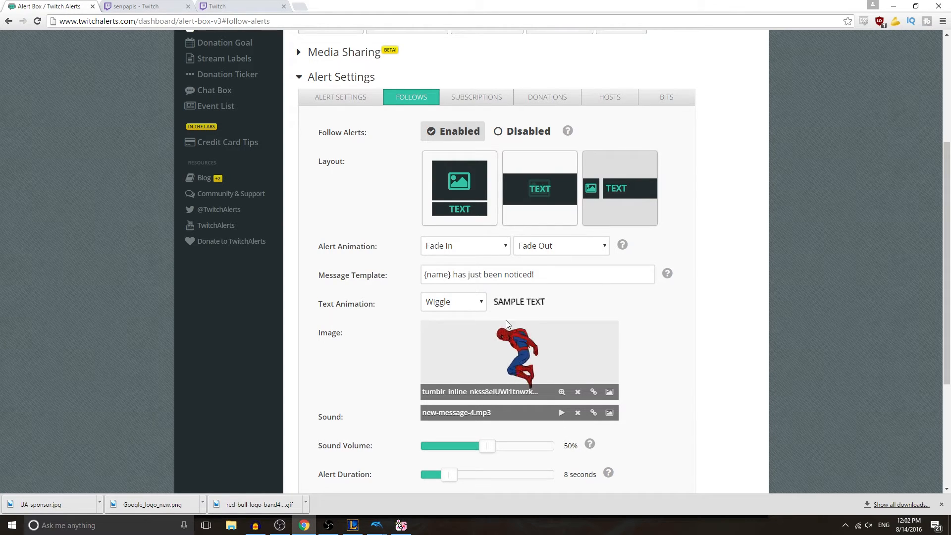
pyautogui.click(462, 303)
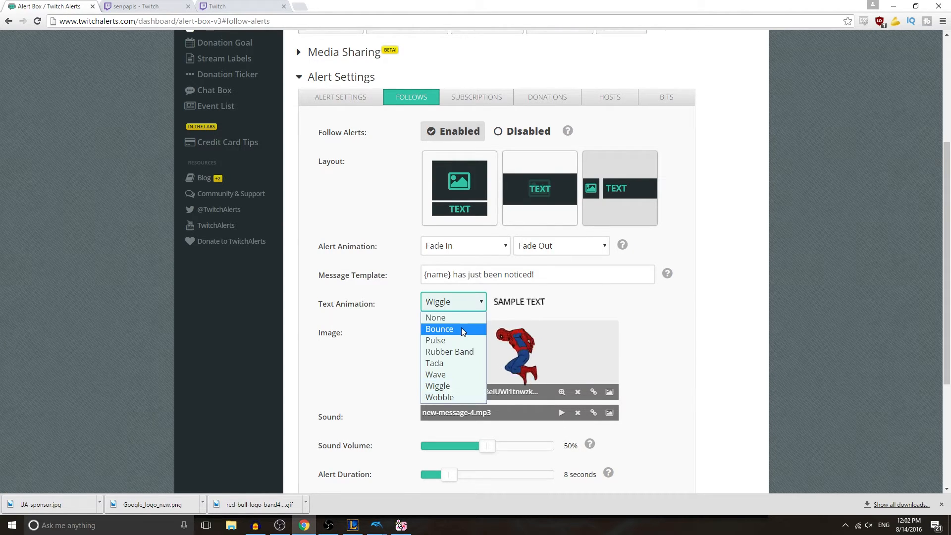
pyautogui.click(461, 329)
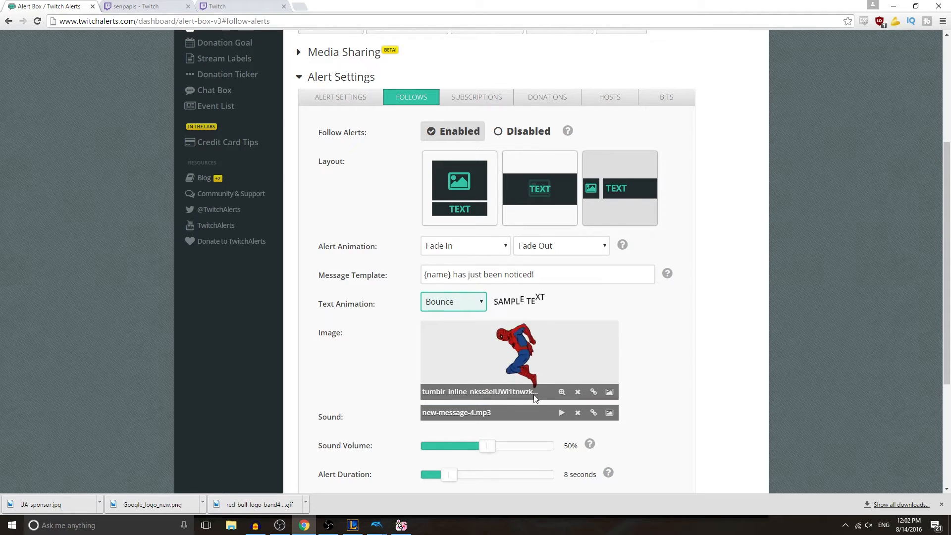
# Upload the GIF tumblr_n2rhwe20sK1rcgdmto1_500 from the overlay stuff folder and use it as the Follows alert image
pyautogui.click(608, 392)
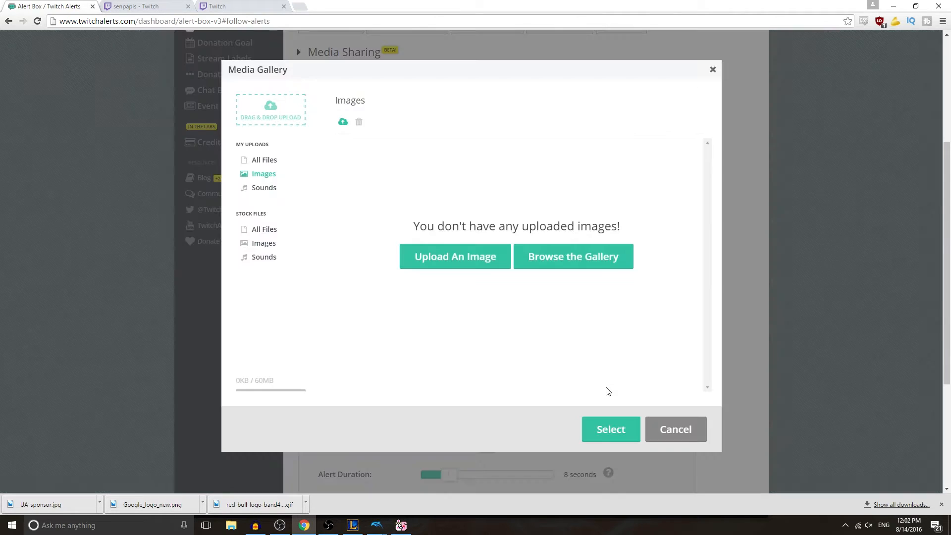
pyautogui.click(486, 263)
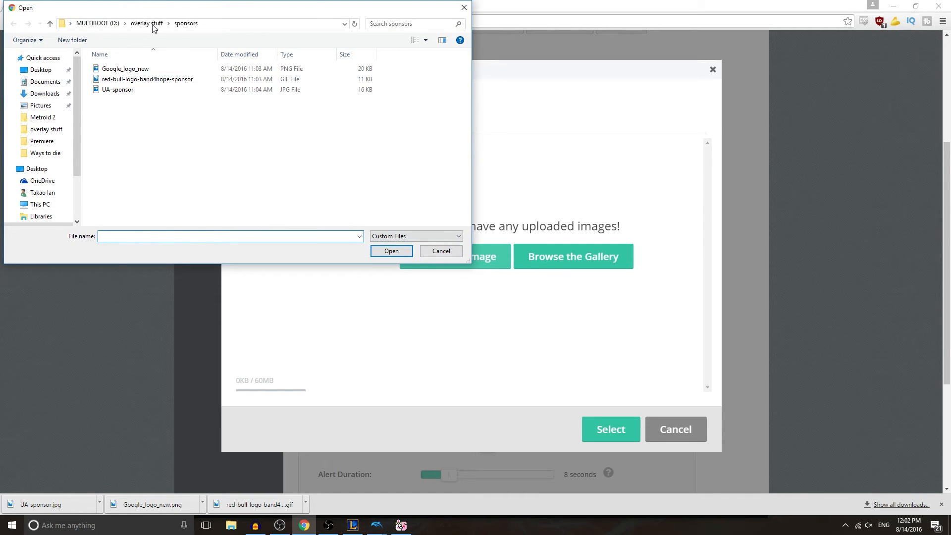
pyautogui.click(153, 25)
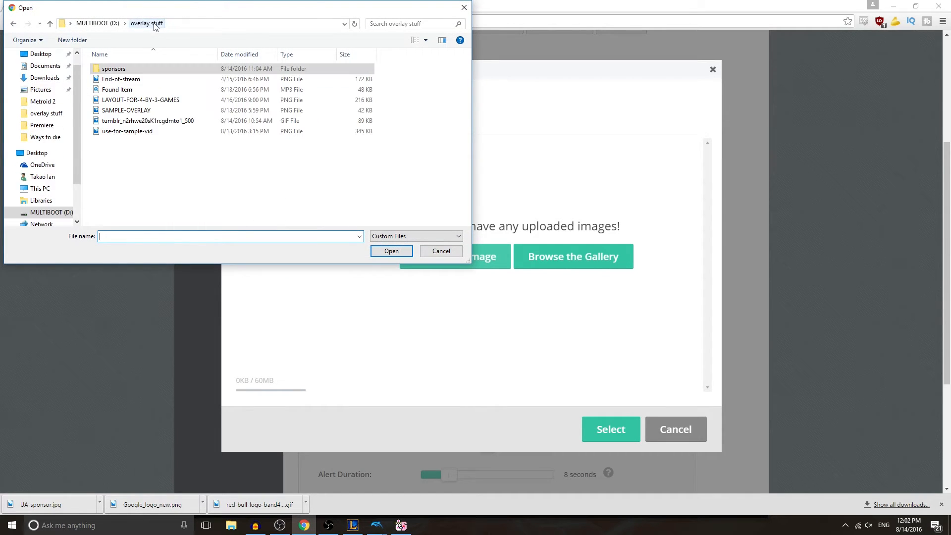
pyautogui.click(181, 123)
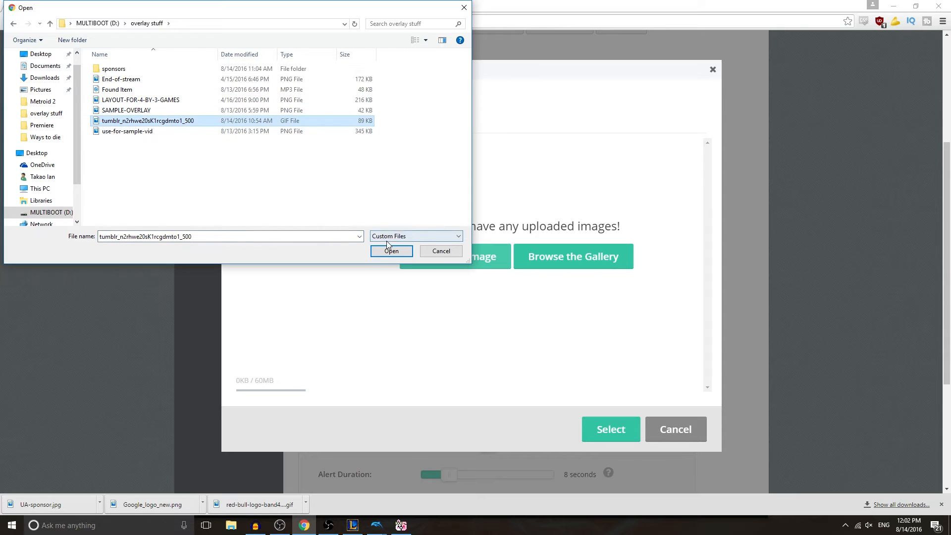
pyautogui.click(391, 252)
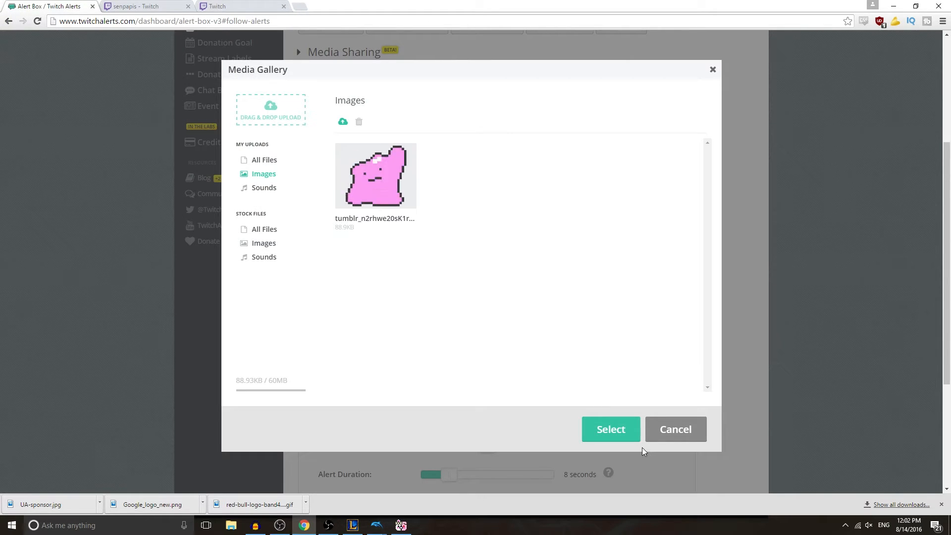
pyautogui.click(628, 441)
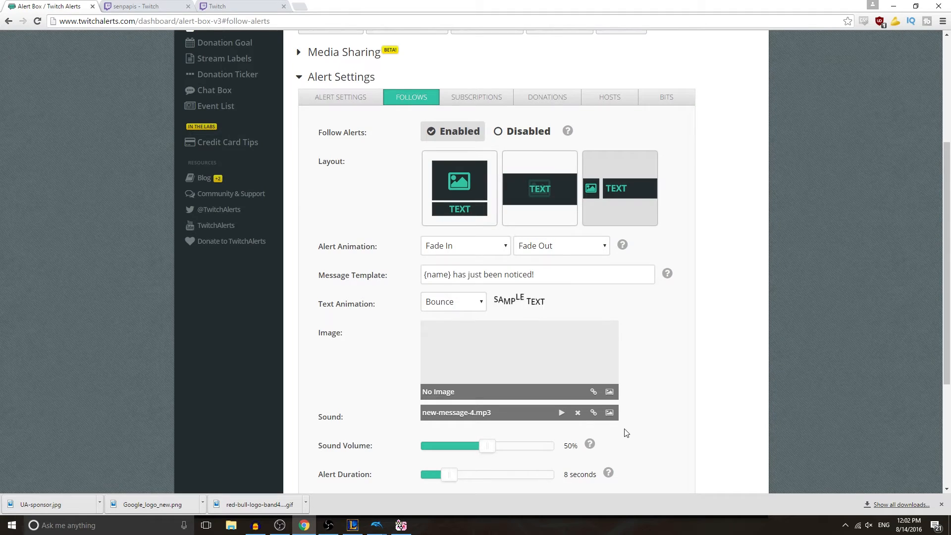
pyautogui.click(609, 392)
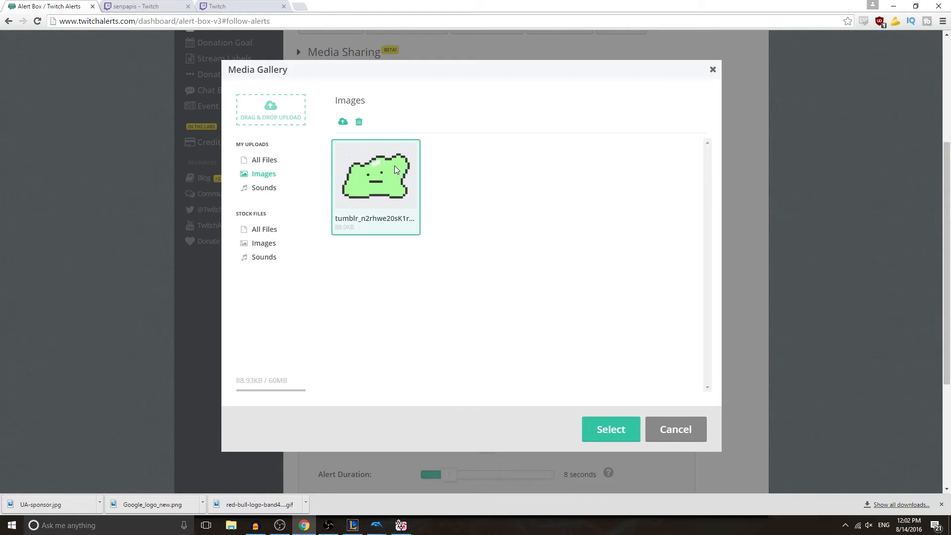
pyautogui.click(592, 426)
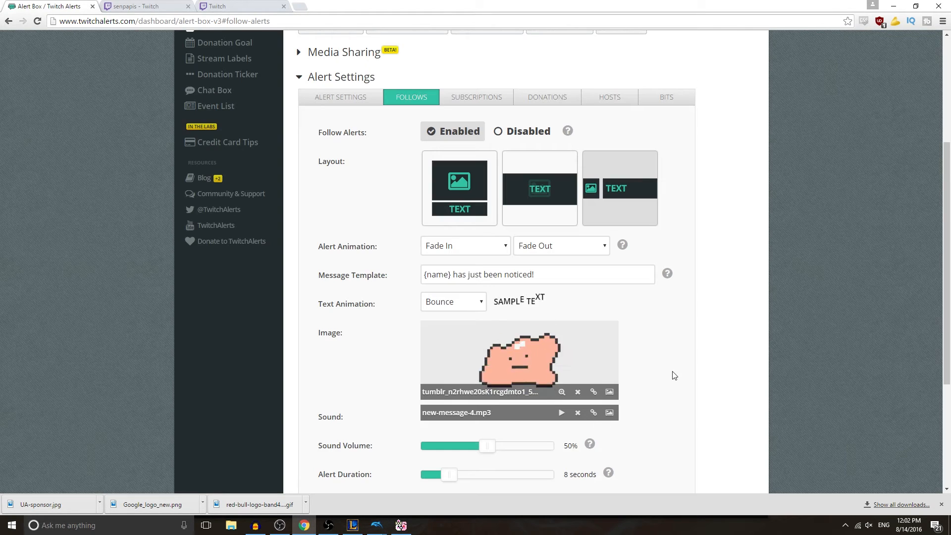
# Move Chrome off the screen to check the OBS canvas, bring it back and look through the Donations alert settings
pyautogui.moveTo(527, 6); pyautogui.dragTo(0, 237)
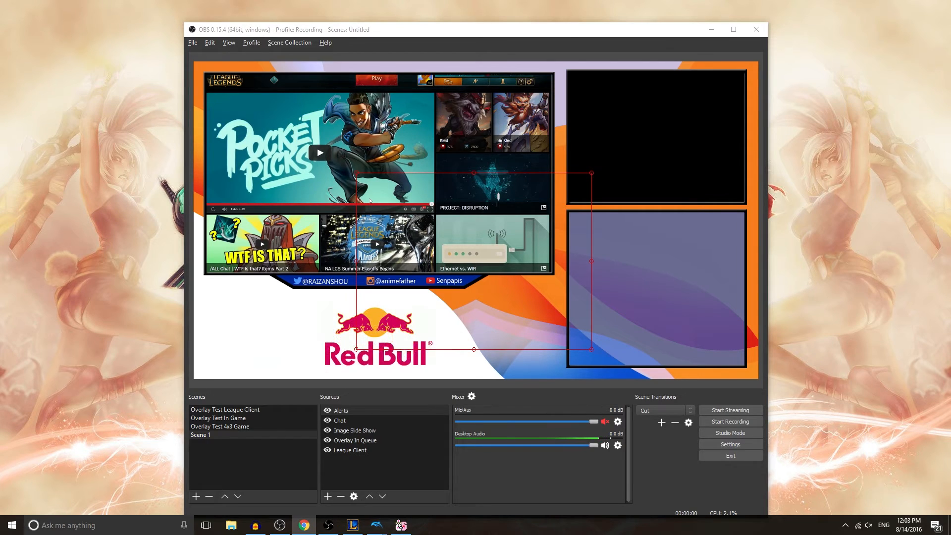
pyautogui.moveTo(950, 6); pyautogui.dragTo(677, 0)
pyautogui.scroll(-2, 507, 257)
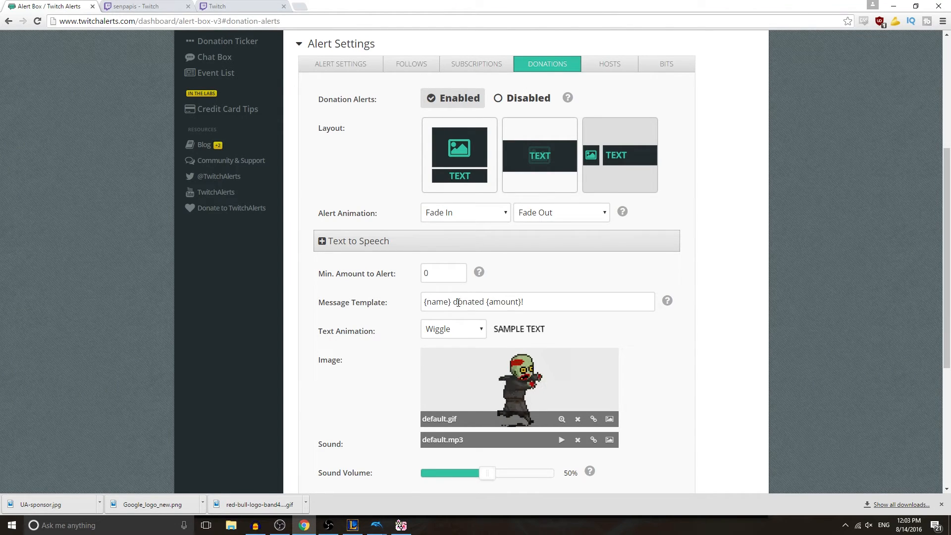
# Change the Follows alert message template to "{name} just gave us a bit of suga!"
pyautogui.click(411, 64)
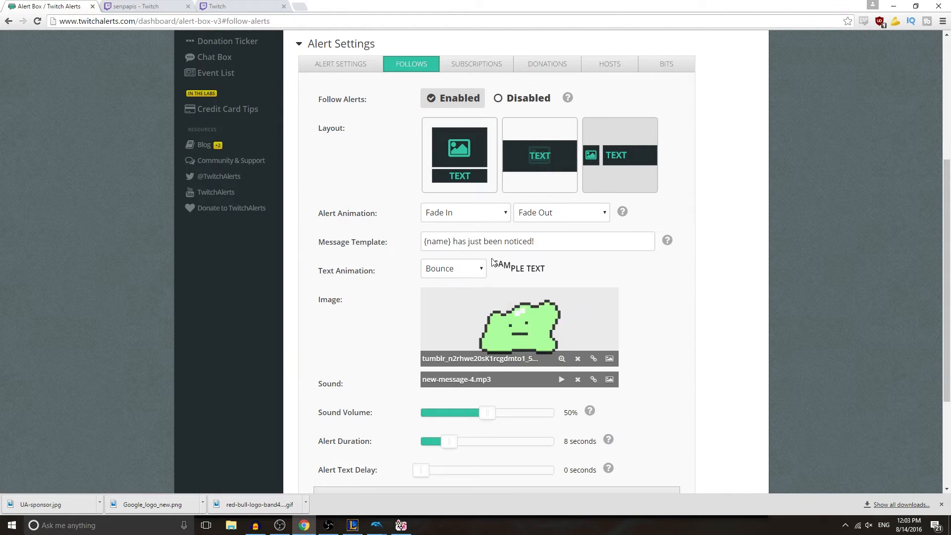
pyautogui.moveTo(453, 241); pyautogui.dragTo(534, 242)
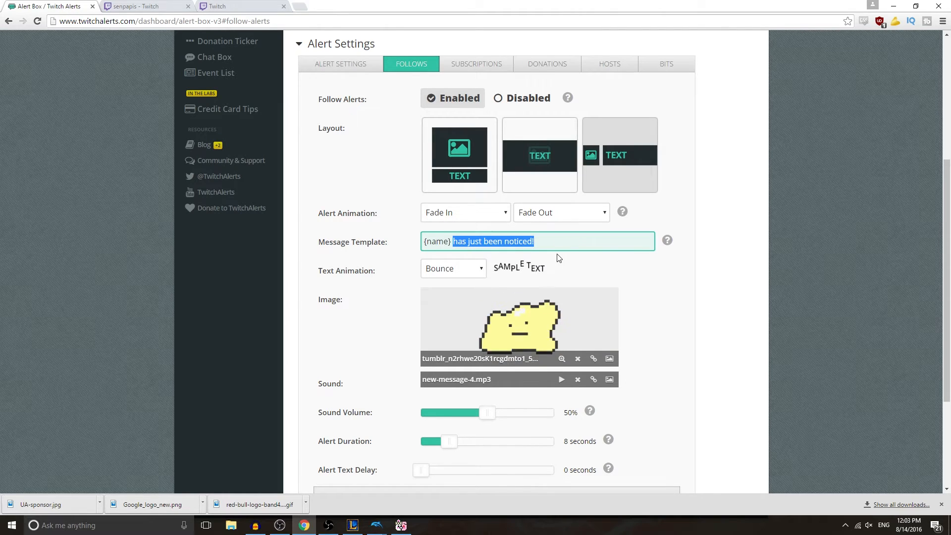
pyautogui.press('BackSpace')
pyautogui.write('just ')
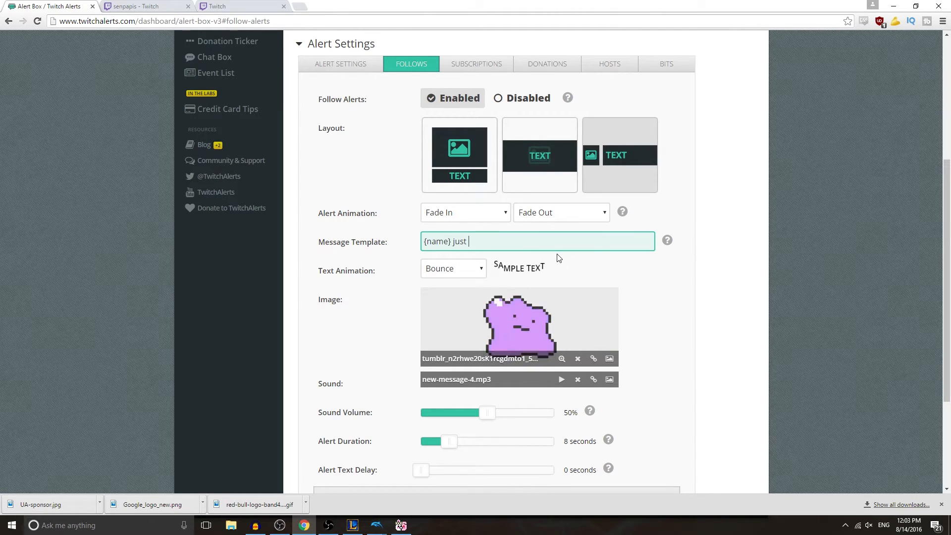
pyautogui.write('gave us a bi')
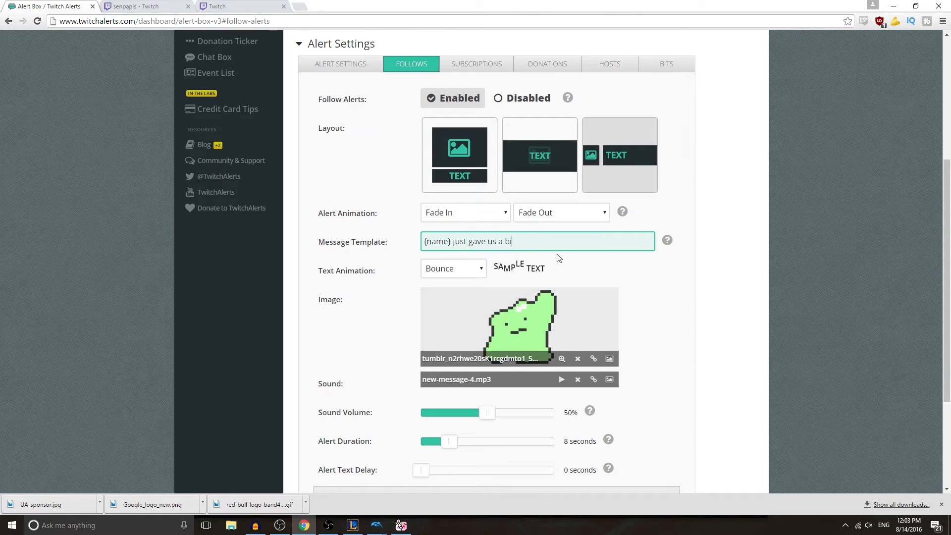
pyautogui.write('t of suga')
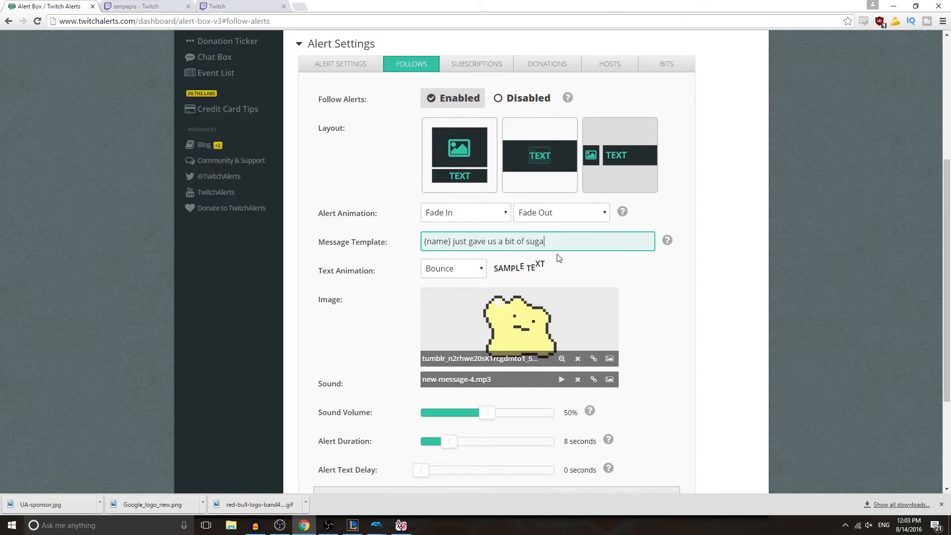
pyautogui.write('!')
# Save the alert settings, move Chrome aside to check a follow alert on the OBS canvas, and bring Chrome back
pyautogui.scroll(-3, 647, 266)
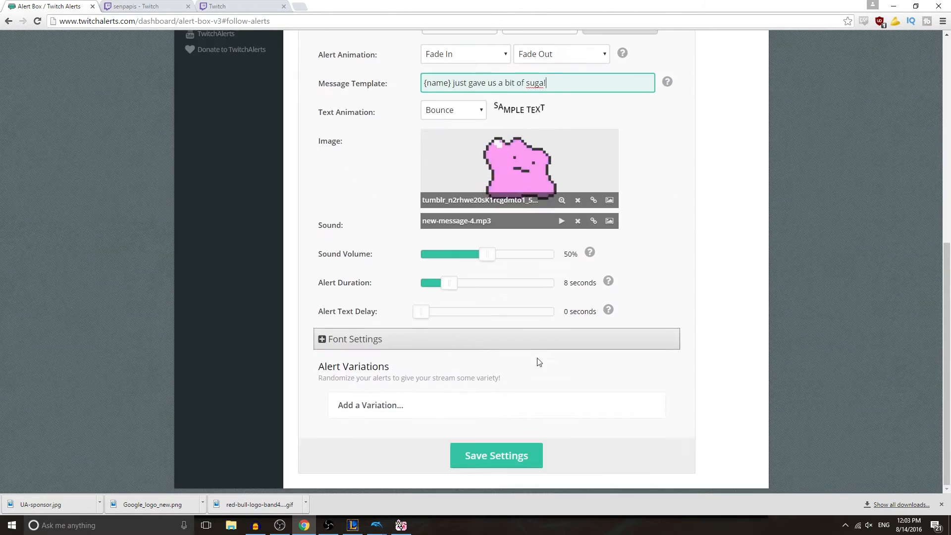
pyautogui.click(504, 467)
pyautogui.moveTo(515, 5); pyautogui.dragTo(0, 277)
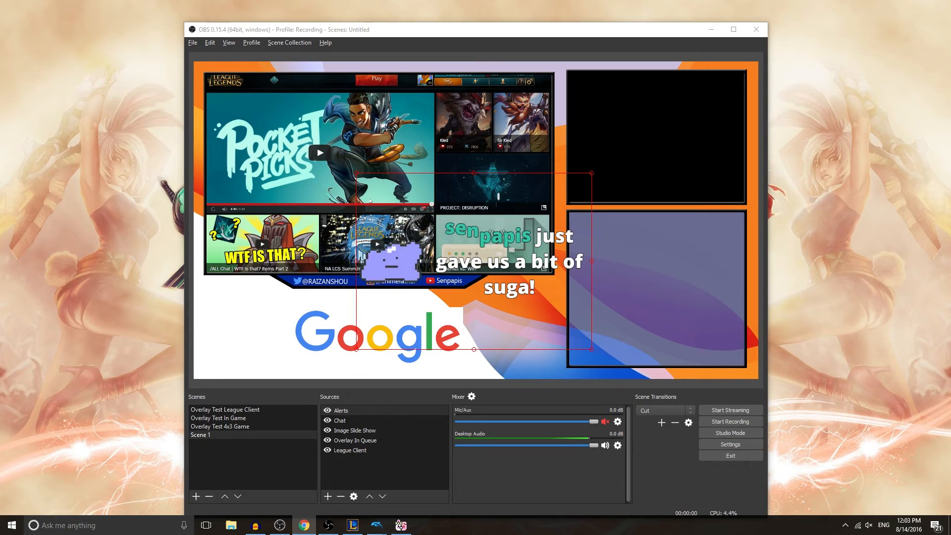
pyautogui.moveTo(0, 255); pyautogui.dragTo(516, 1)
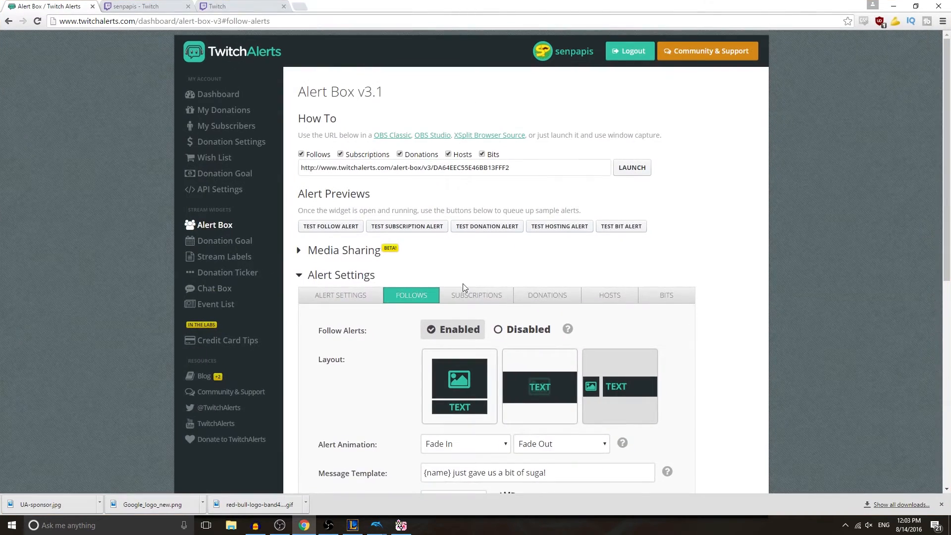
# Upload the Found Item MP3 from the overlay stuff folder as the Follows alert sound and save the alert settings
pyautogui.scroll(-6, 462, 284)
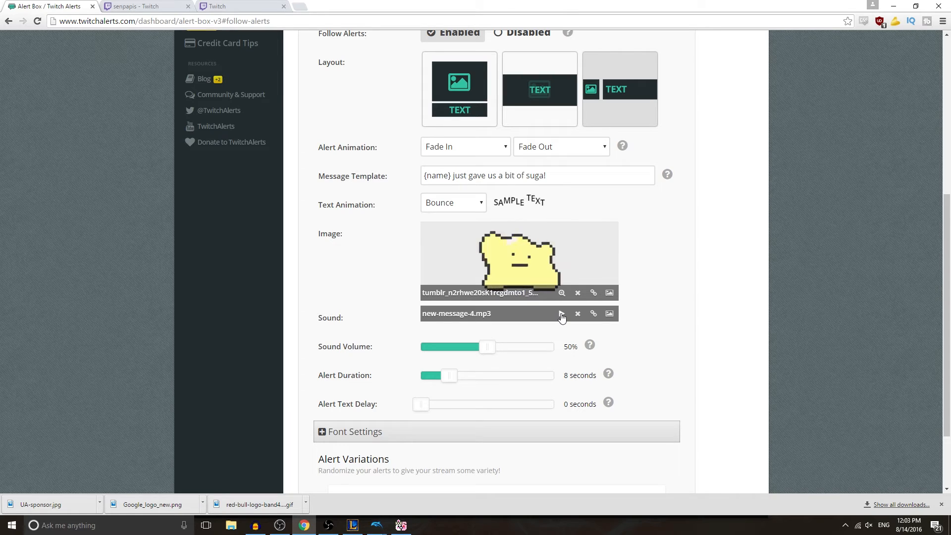
pyautogui.click(610, 315)
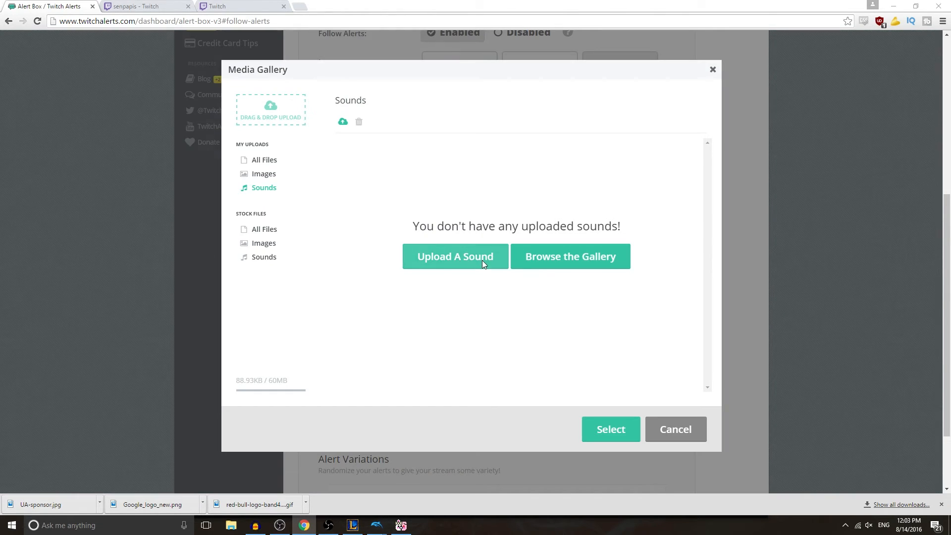
pyautogui.click(483, 260)
pyautogui.click(146, 91)
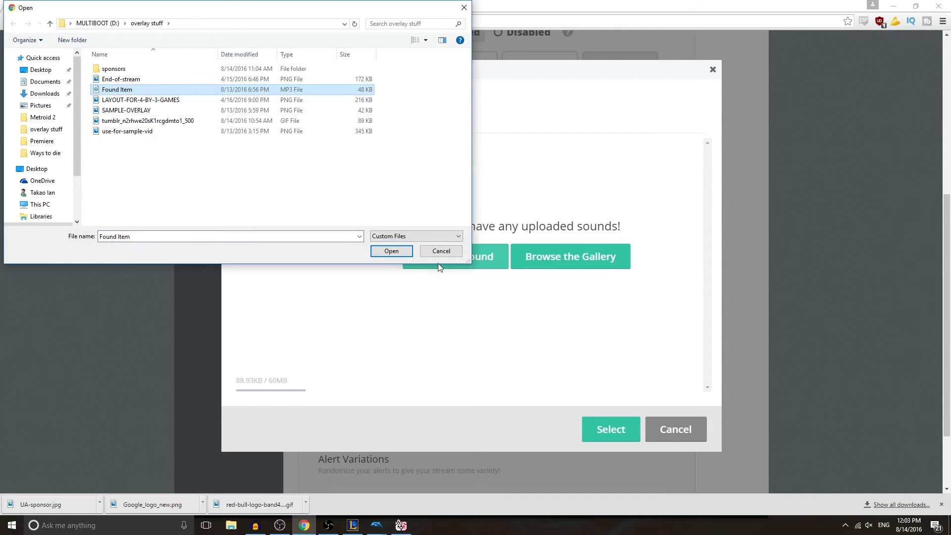
pyautogui.click(403, 251)
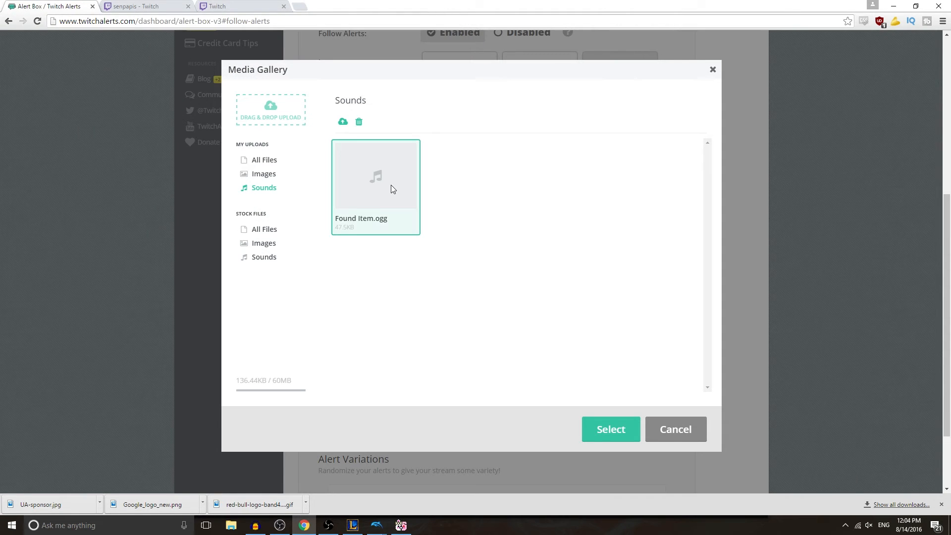
pyautogui.click(611, 428)
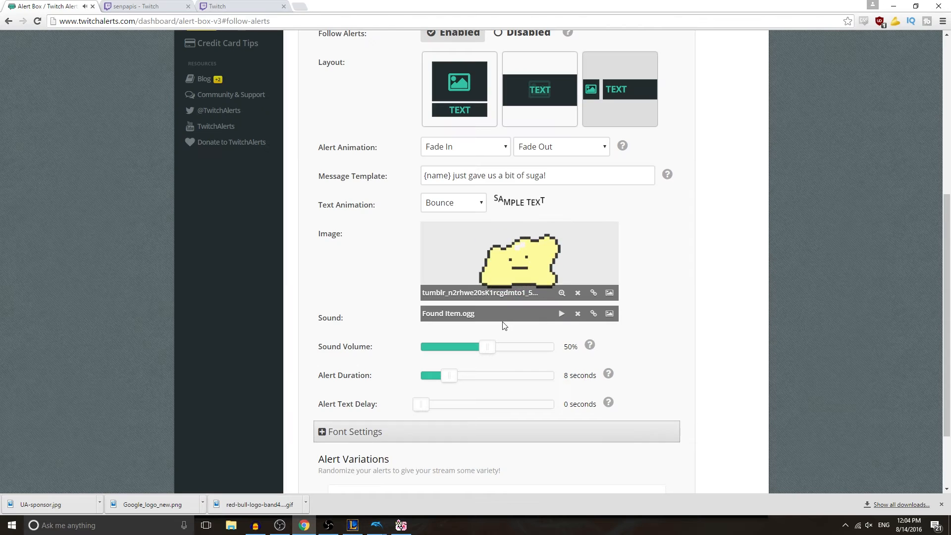
pyautogui.scroll(-2, 561, 322)
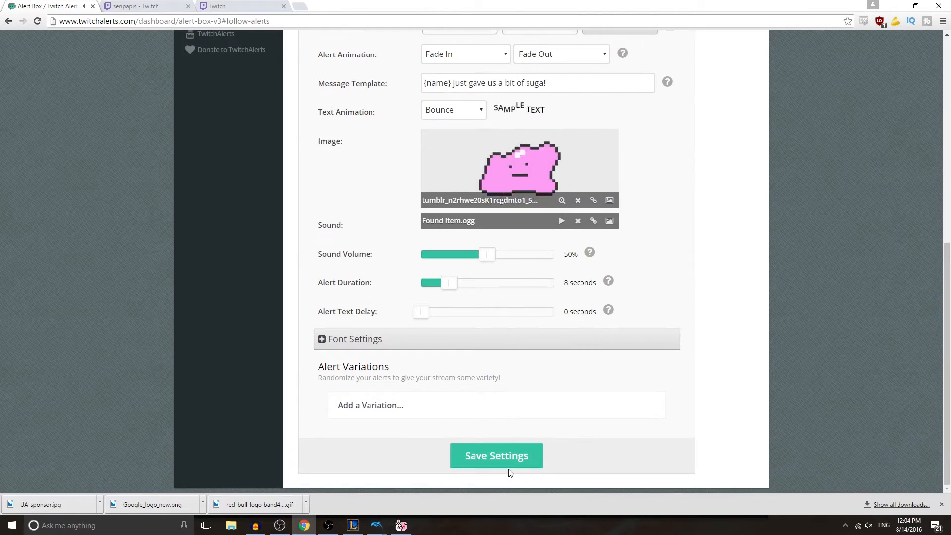
pyautogui.click(511, 455)
pyautogui.scroll(-7, 471, 346)
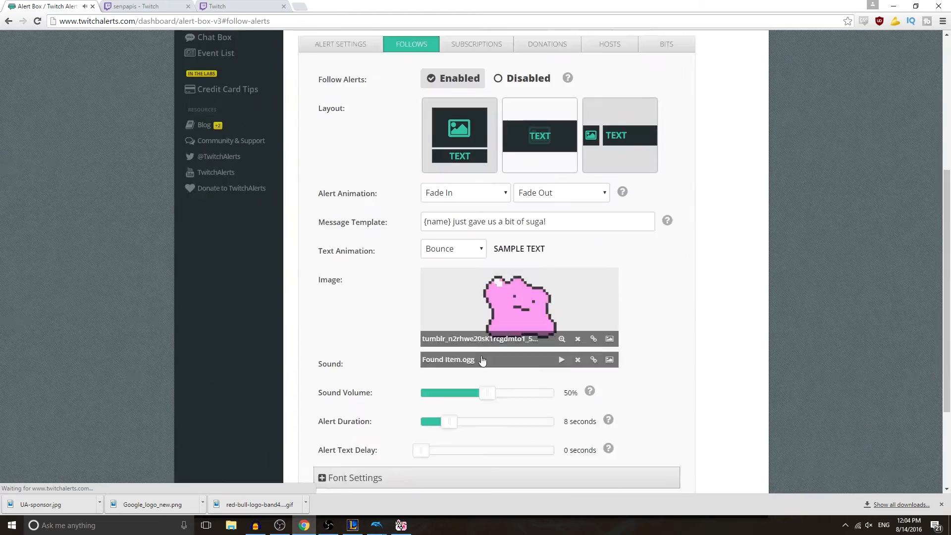
pyautogui.scroll(5, 470, 346)
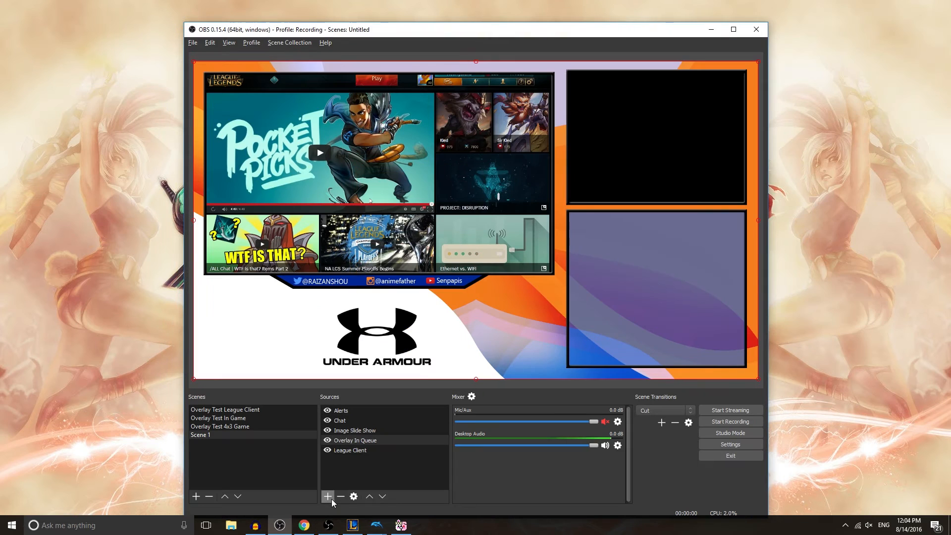
# Add a new Video Capture Device source named Facecasdadas to Scene 1 and accept its properties
pyautogui.click(331, 499)
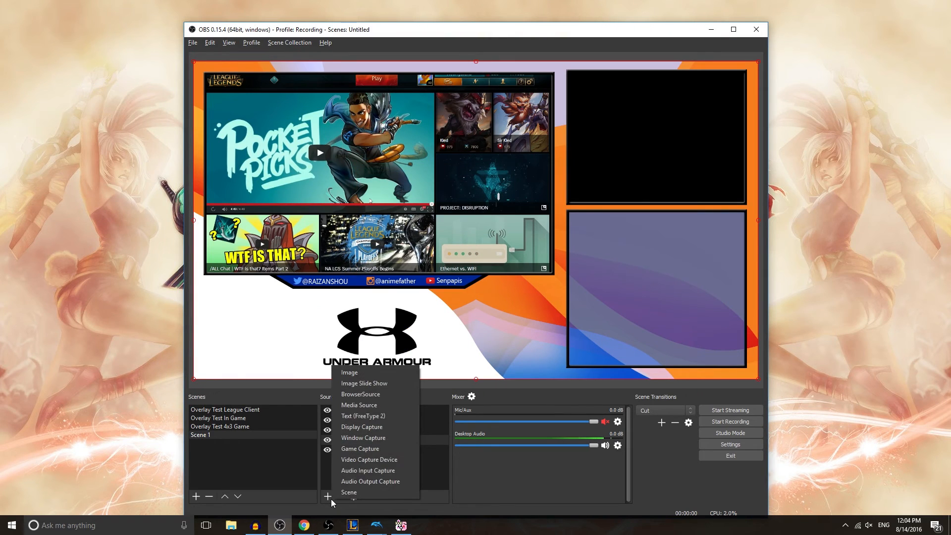
pyautogui.click(366, 460)
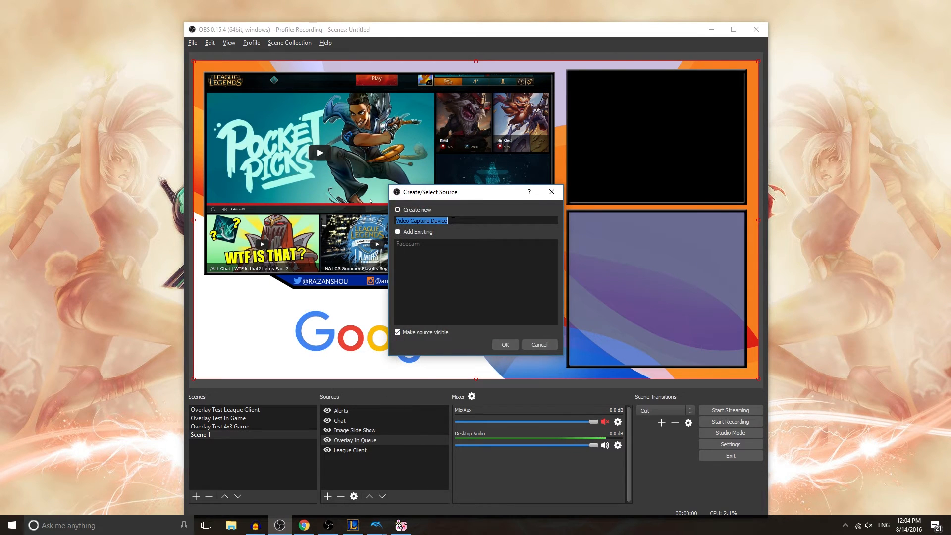
pyautogui.write('Facecasdadas')
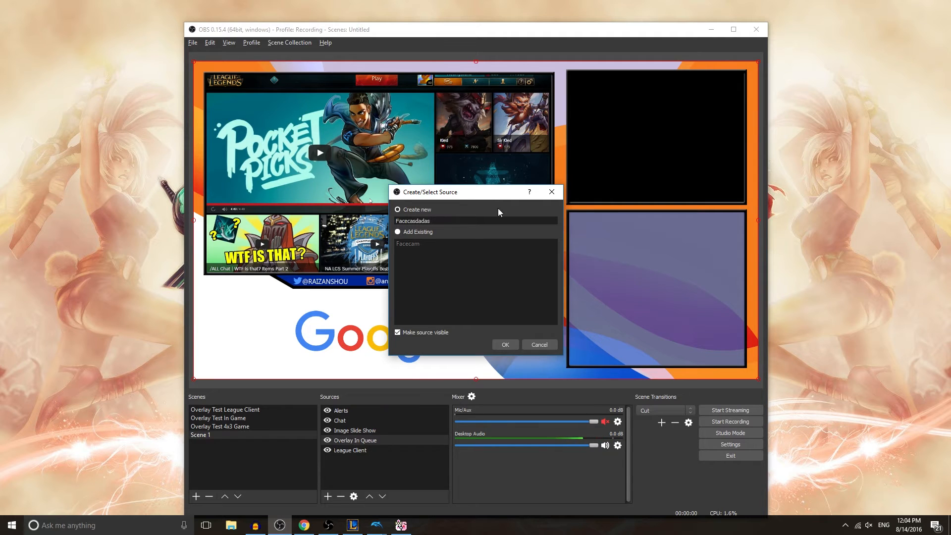
pyautogui.click(507, 344)
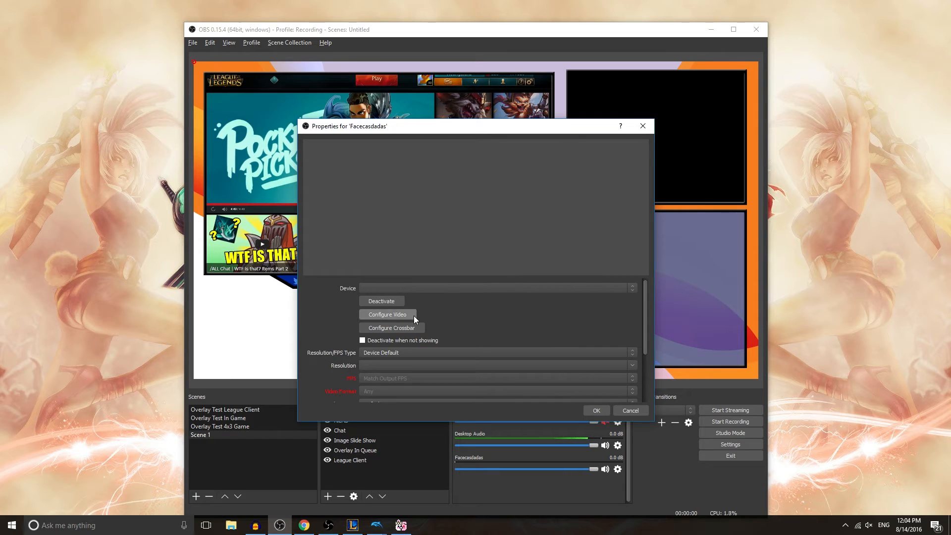
pyautogui.scroll(-1, 460, 355)
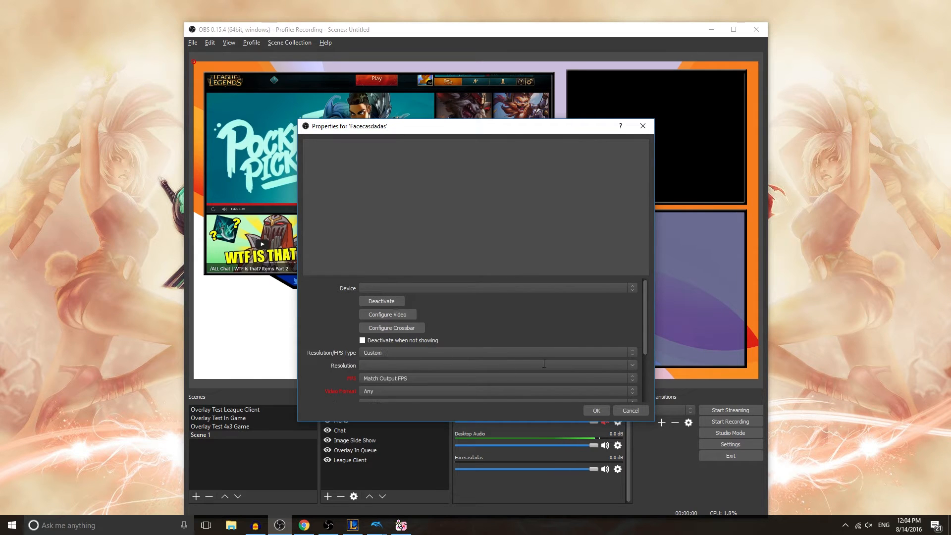
pyautogui.scroll(1, 579, 353)
pyautogui.click(597, 410)
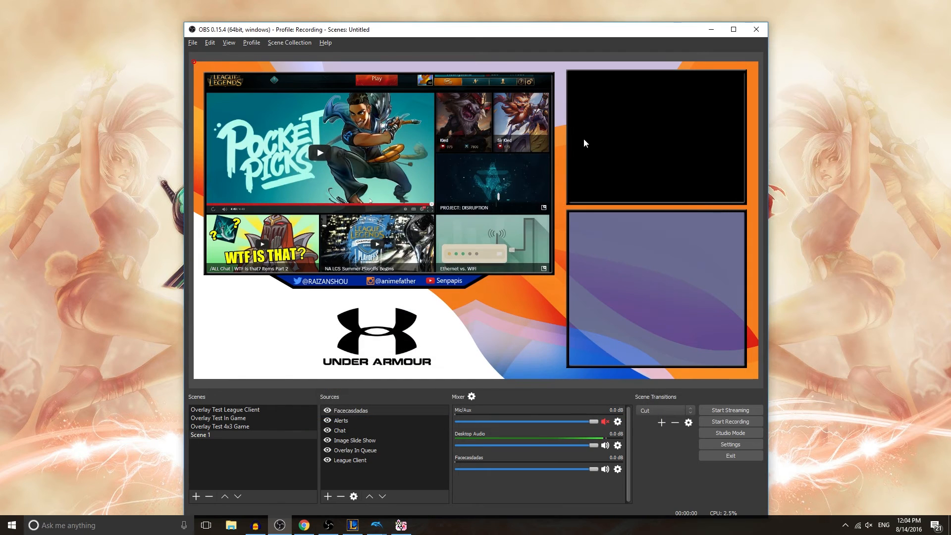
# Move the Facecasdadas source below Overlay In Queue and above League Client in the source order
pyautogui.click(359, 413)
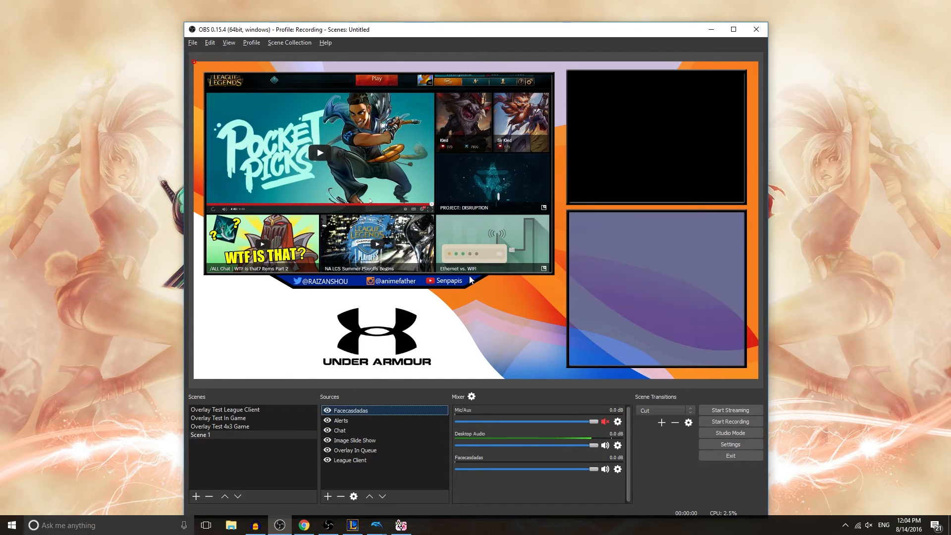
pyautogui.click(626, 130)
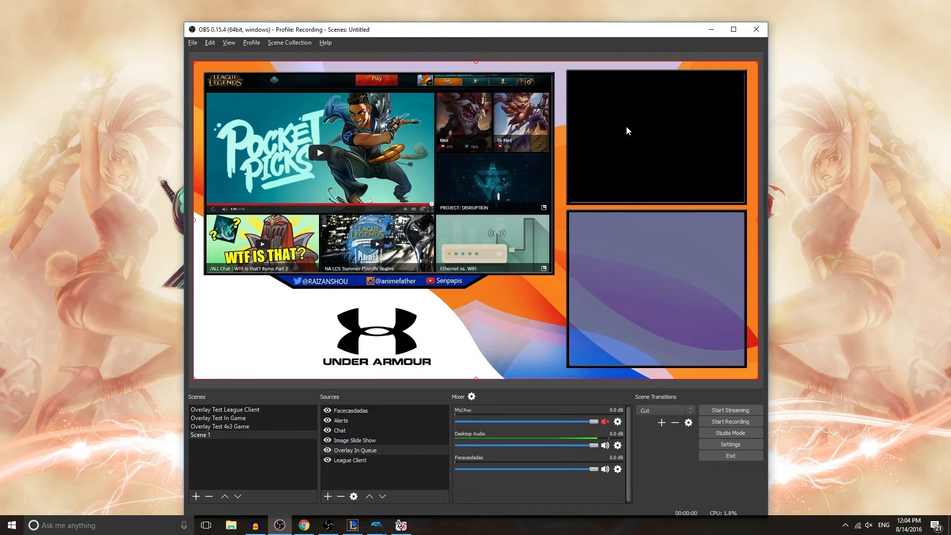
pyautogui.moveTo(384, 411); pyautogui.dragTo(385, 452)
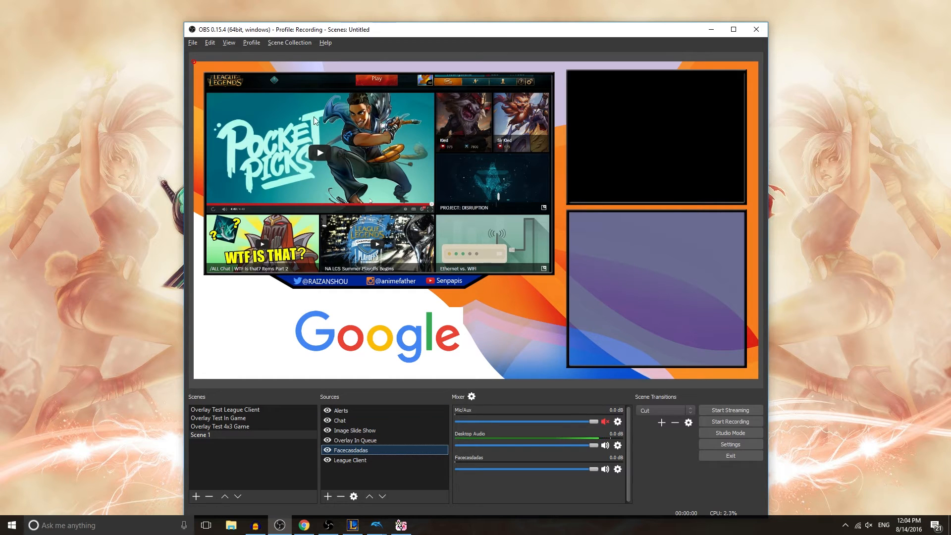
pyautogui.click(536, 153)
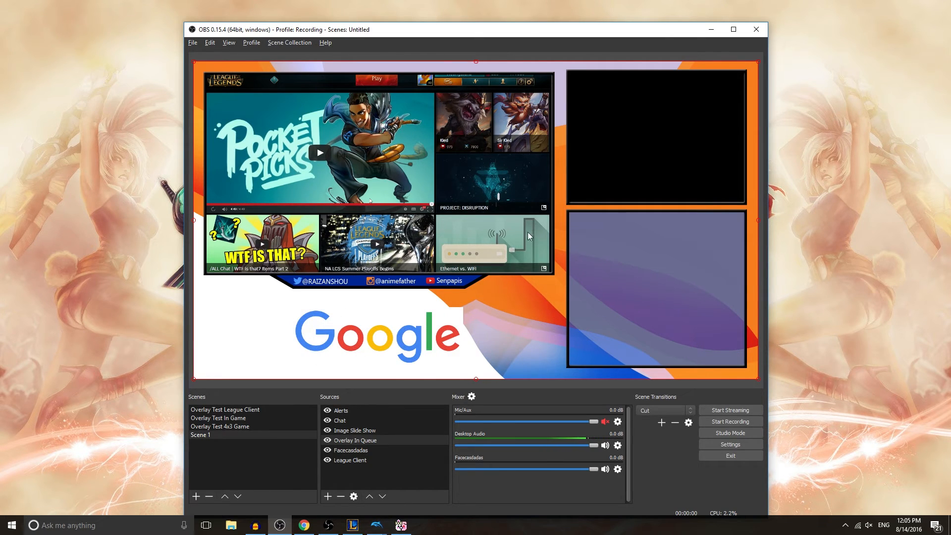
# Create Scene 2 with a Game Capture source named DR2, and briefly bring up Danganronpa 2 so the source captures it
pyautogui.click(192, 501)
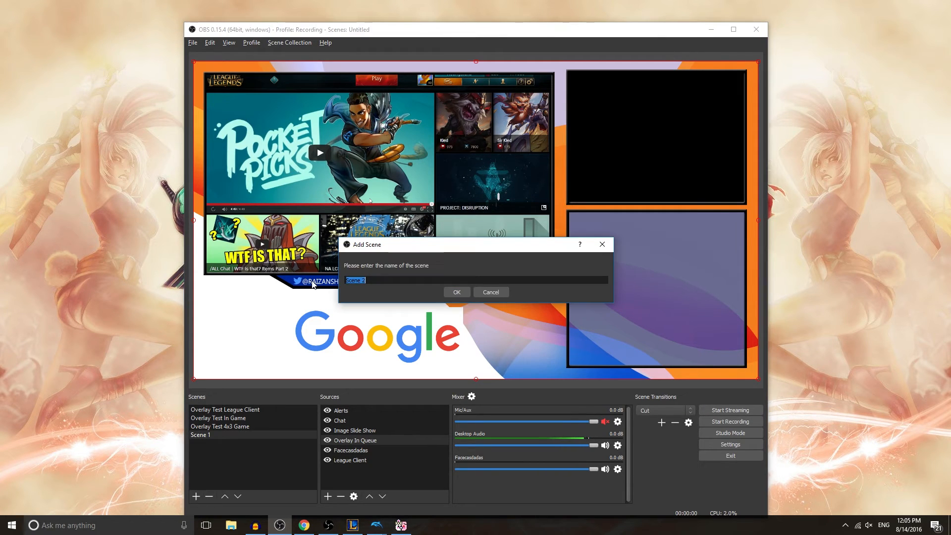
pyautogui.press('Return')
pyautogui.click(327, 496)
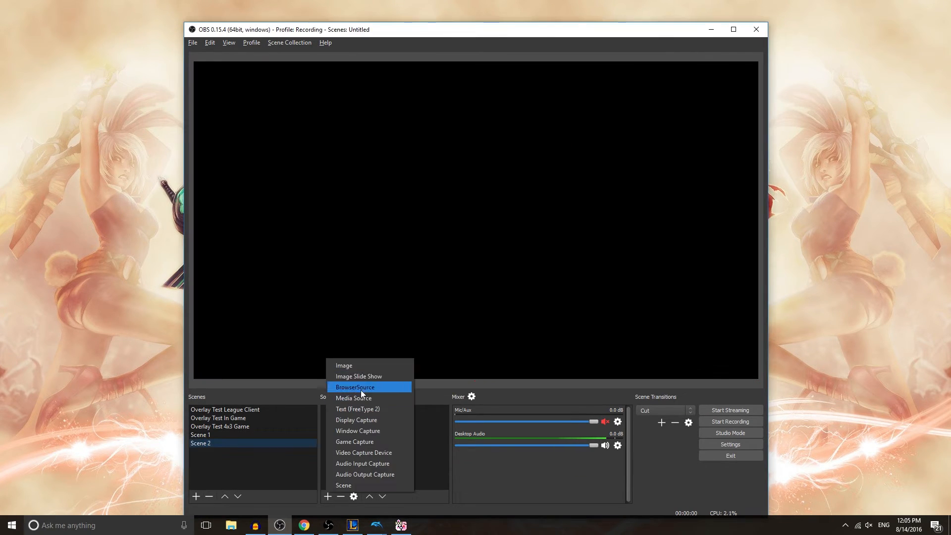
pyautogui.click(369, 440)
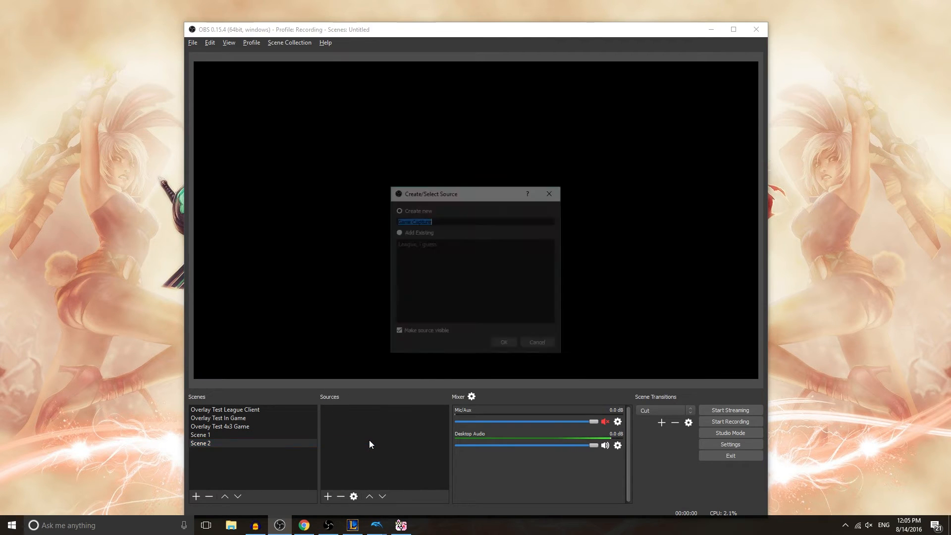
pyautogui.write('DR2')
pyautogui.press('Return')
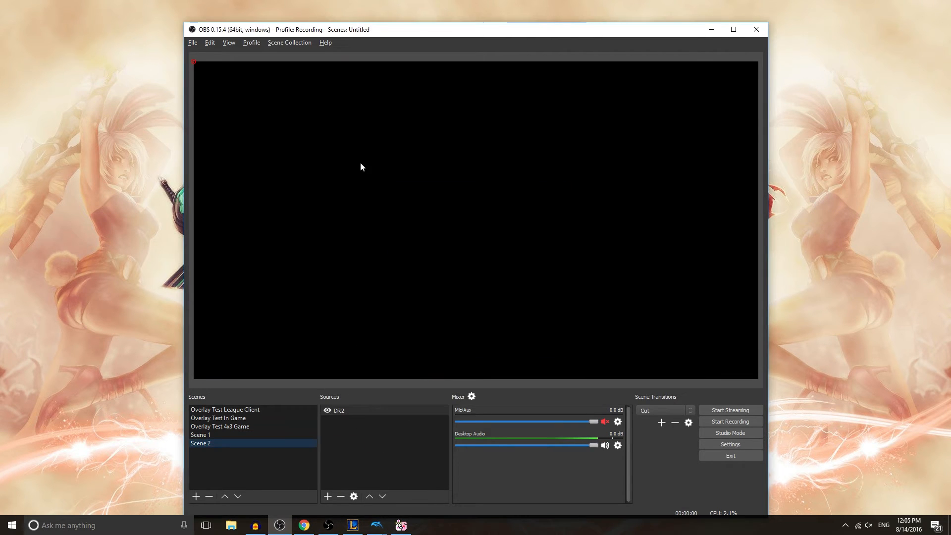
pyautogui.click(401, 525)
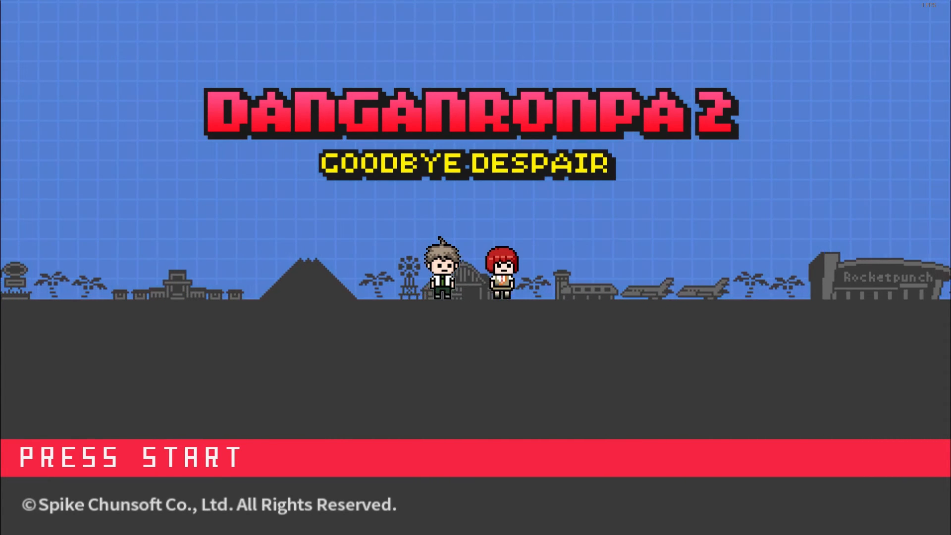
pyautogui.hotkey('alt', 'Tab')
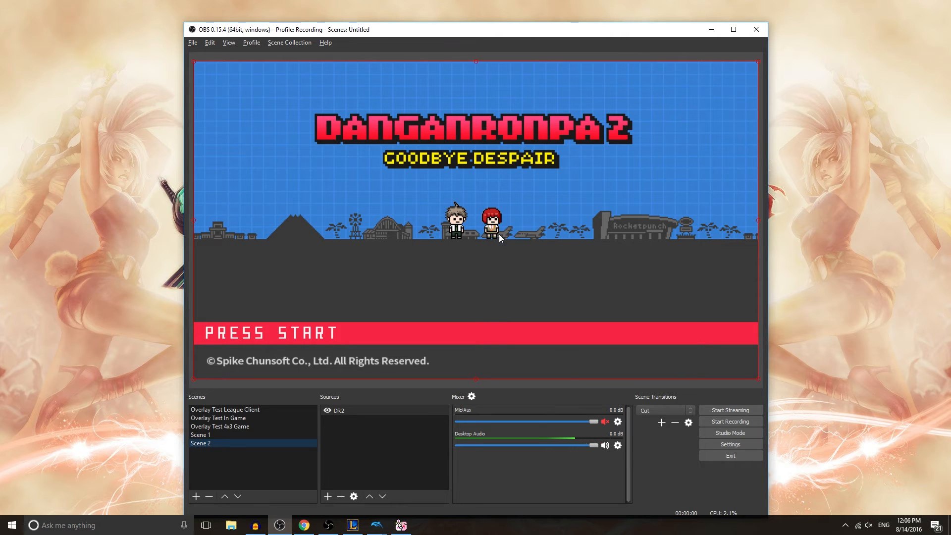
# Add an Image source named fULL SCREEN that uses SAMPLE-OVERLAY from the overlay stuff folder
pyautogui.click(327, 496)
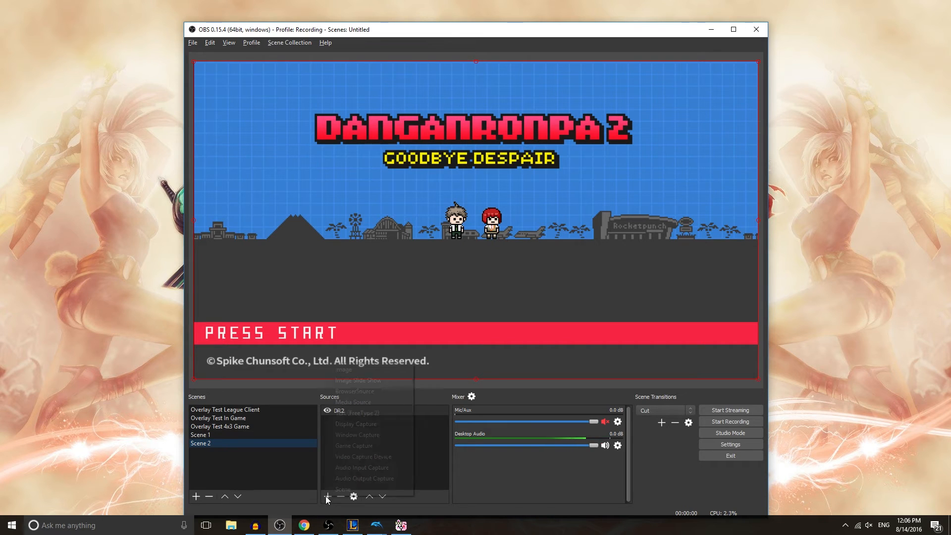
pyautogui.click(372, 370)
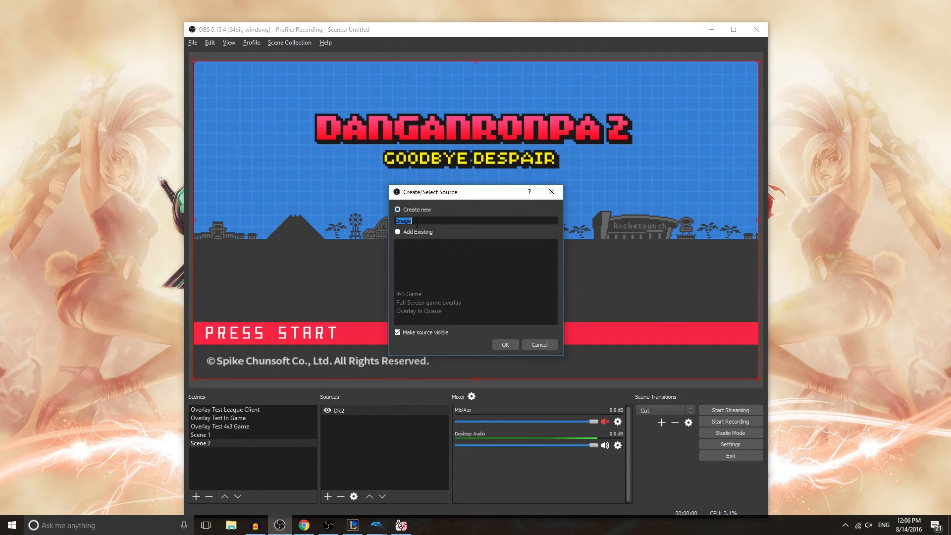
pyautogui.write('fULL SCREEN')
pyautogui.press('Return')
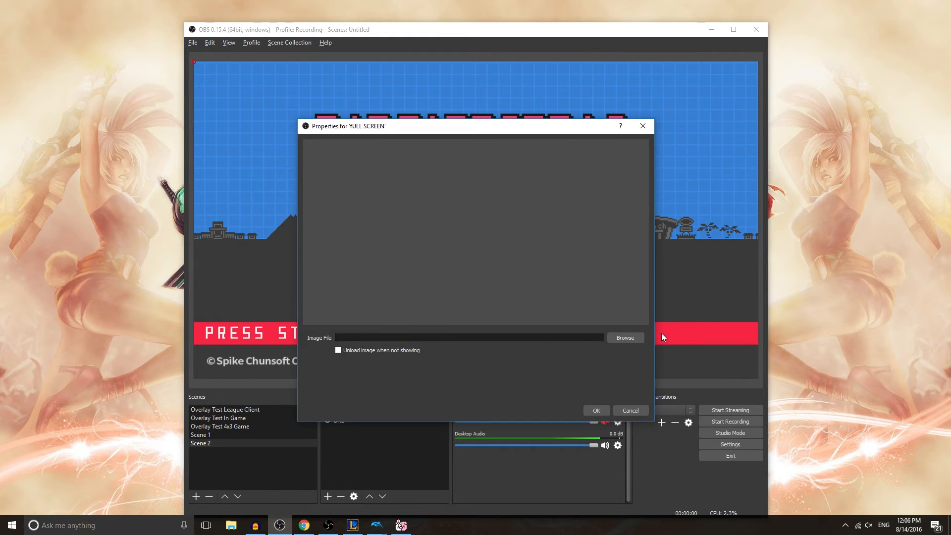
pyautogui.click(634, 338)
pyautogui.click(445, 158)
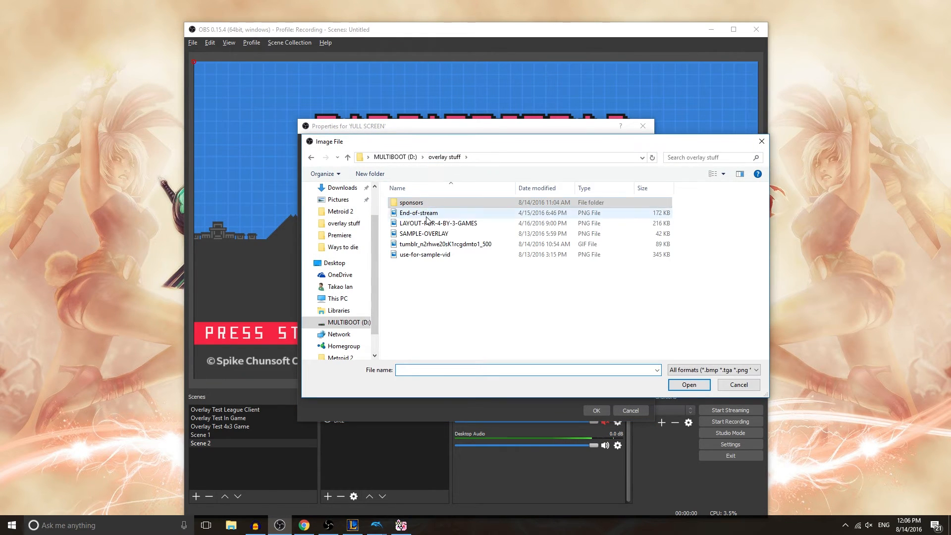
pyautogui.click(430, 234)
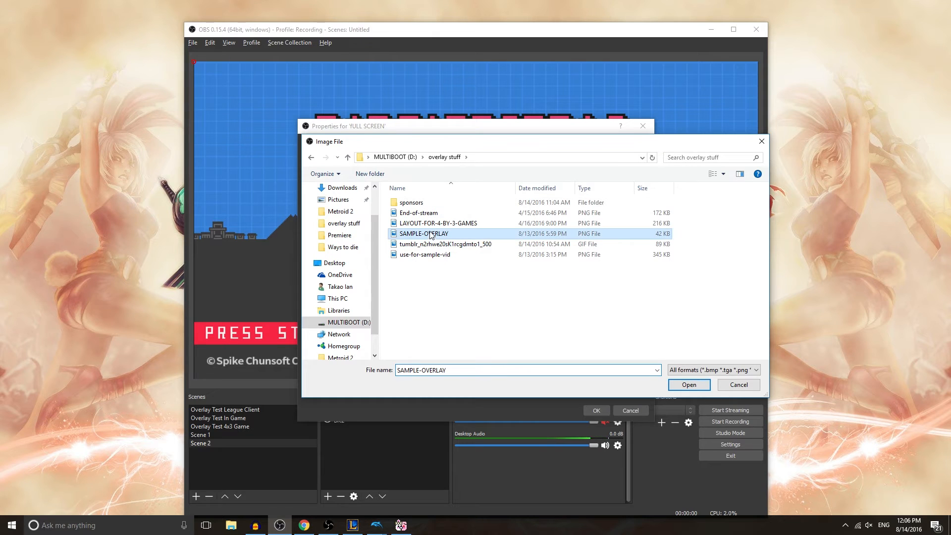
pyautogui.click(671, 382)
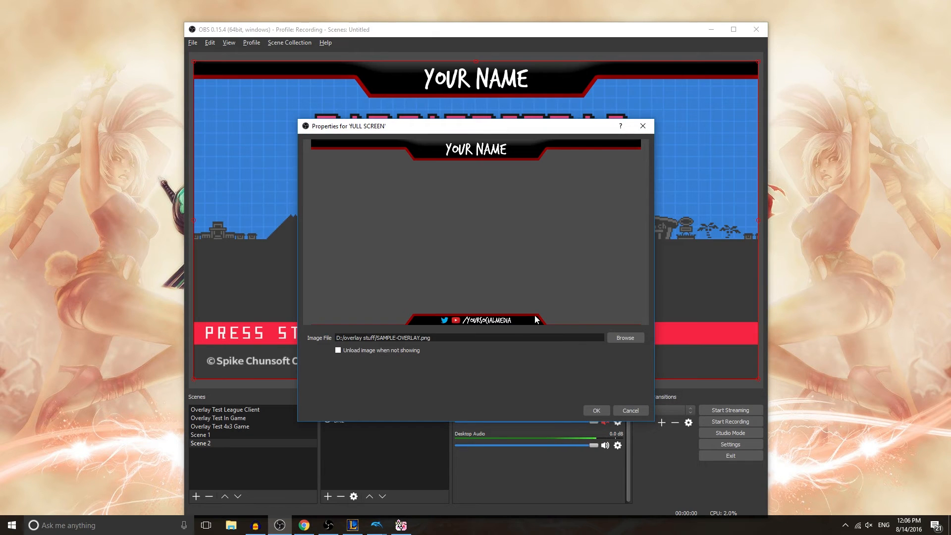
pyautogui.click(596, 411)
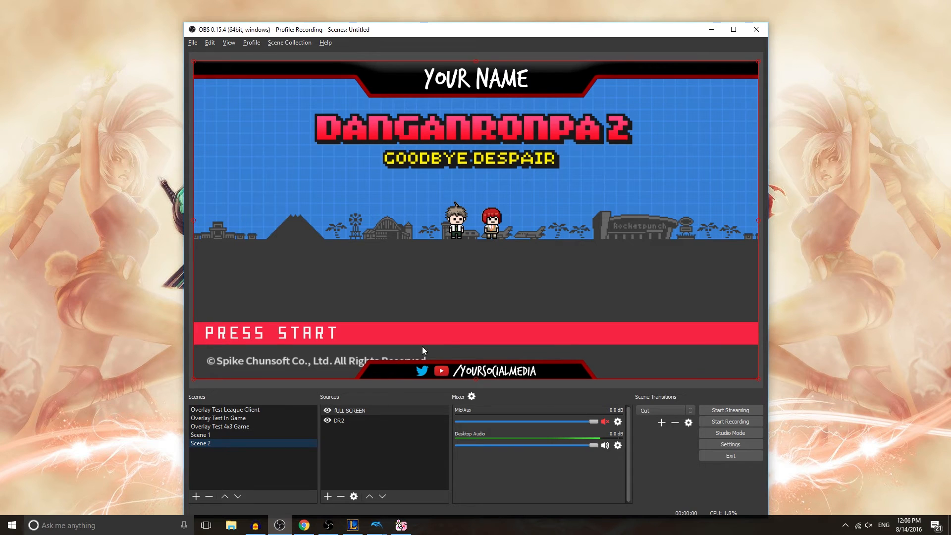
# Add the existing Alerts browser source to Scene 2 and place it at the centre of the canvas
pyautogui.click(429, 178)
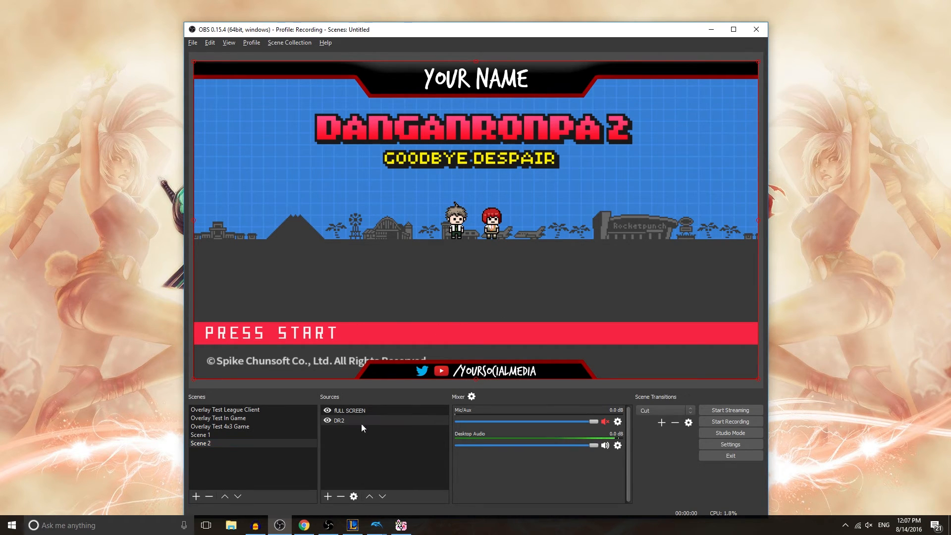
pyautogui.click(326, 498)
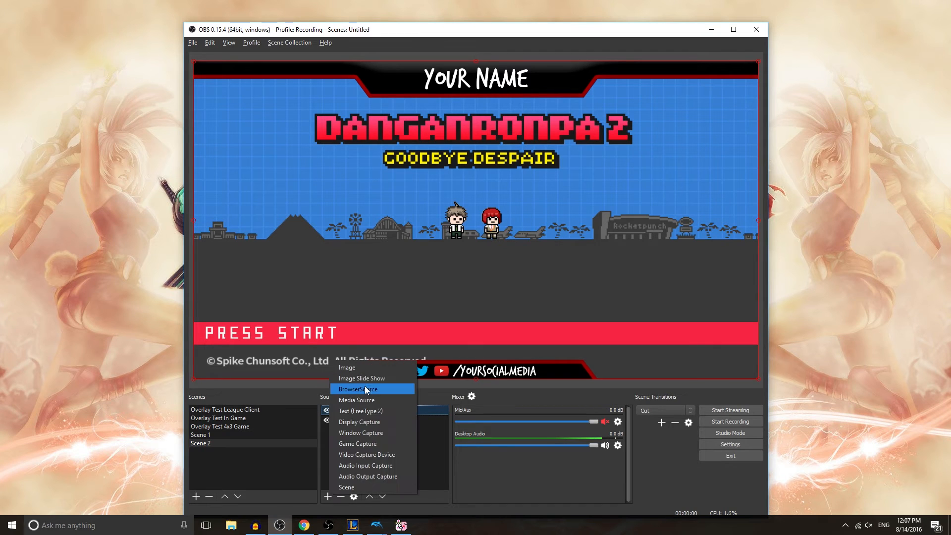
pyautogui.click(366, 388)
pyautogui.click(398, 232)
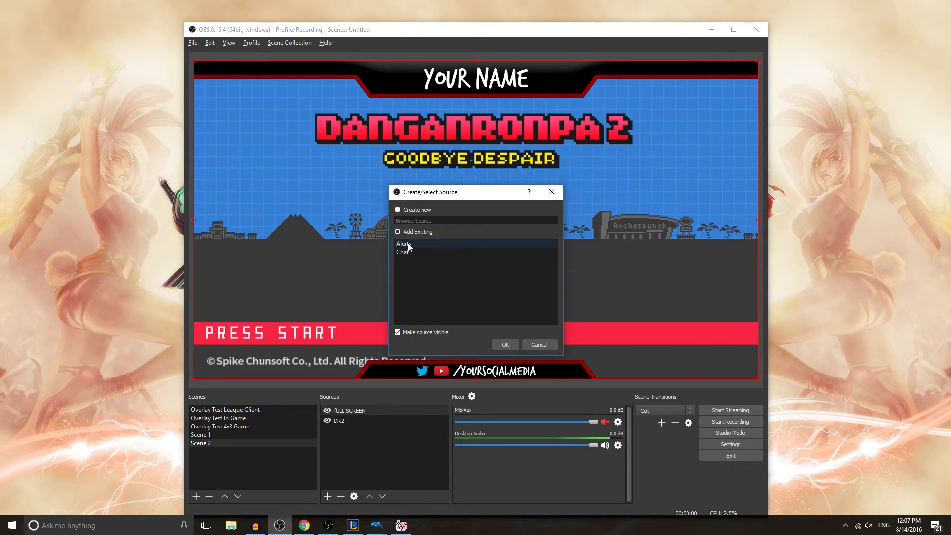
pyautogui.click(404, 244)
pyautogui.click(495, 344)
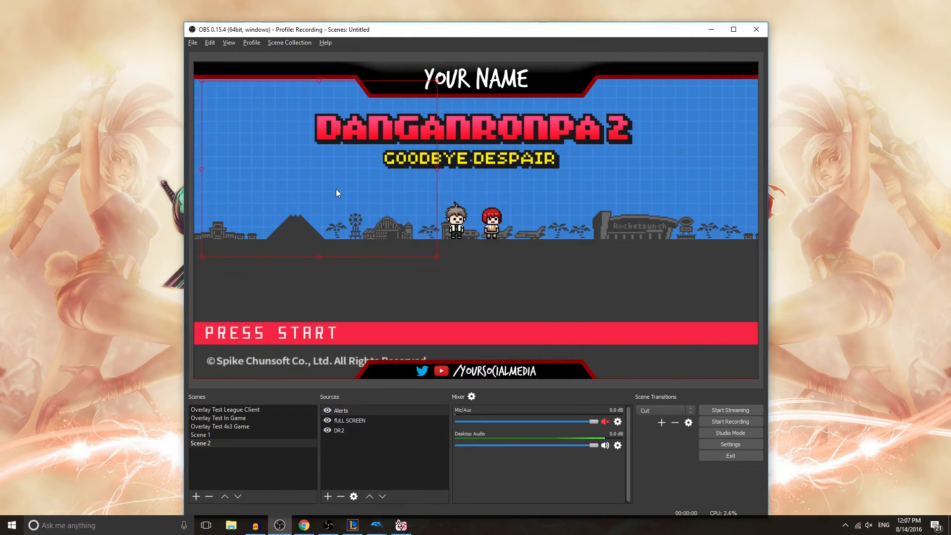
pyautogui.moveTo(473, 237)
pyautogui.mouseDown()
pyautogui.moveTo(492, 234)
pyautogui.moveTo(475, 239)
pyautogui.mouseUp()
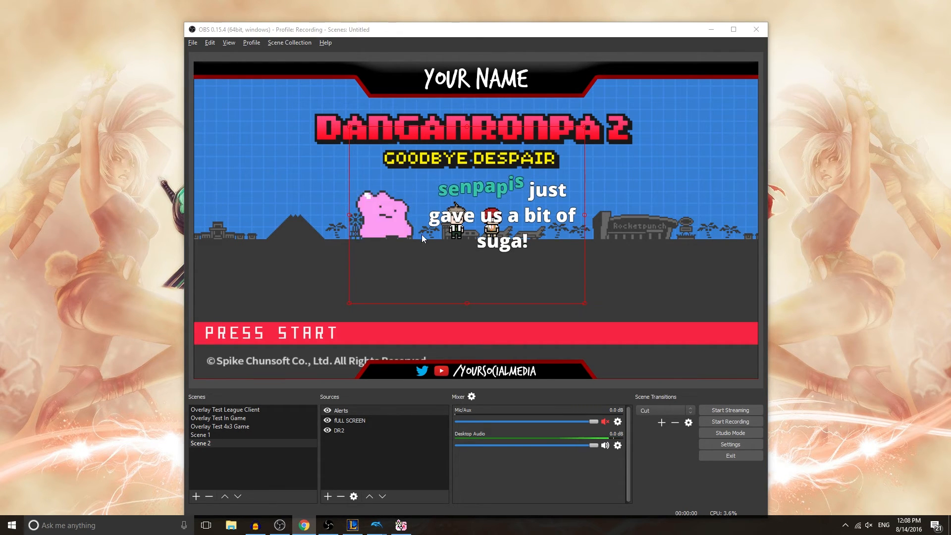
# Add the existing Chat browser source to Scene 2 and move it down along the left edge of the canvas
pyautogui.click(348, 420)
pyautogui.click(328, 496)
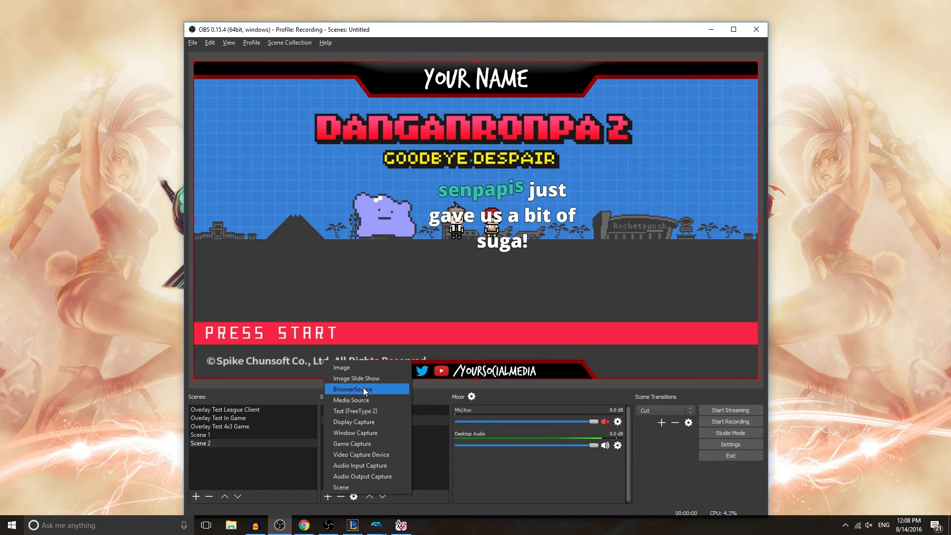
pyautogui.click(366, 392)
pyautogui.click(424, 231)
pyautogui.click(404, 251)
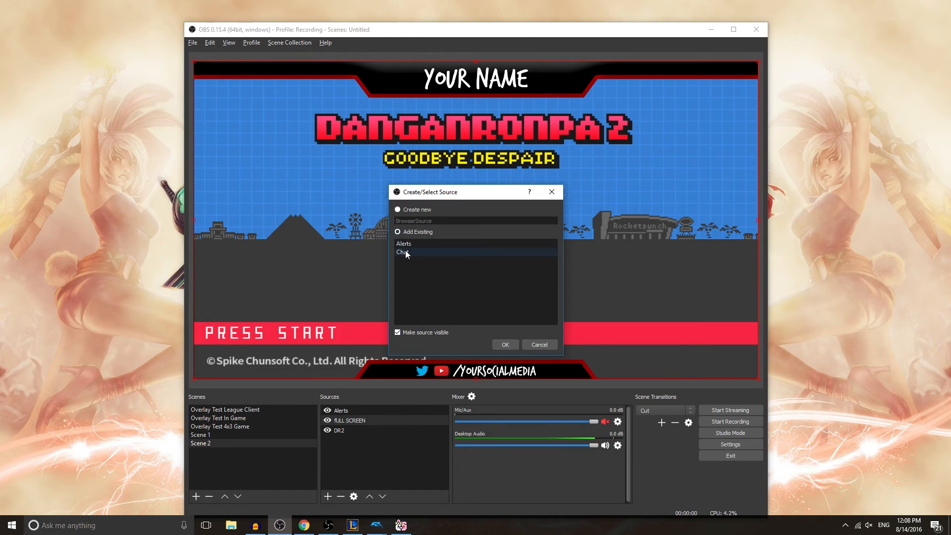
pyautogui.click(504, 344)
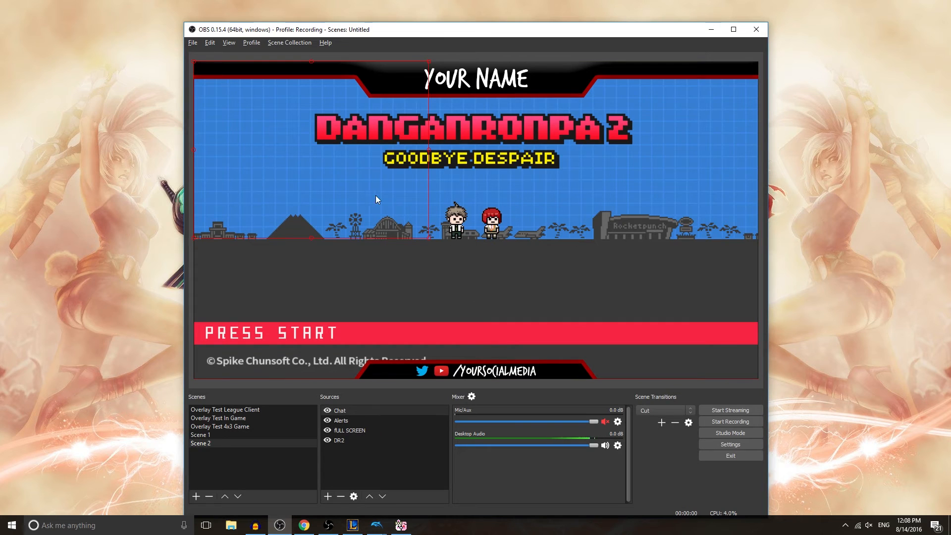
pyautogui.moveTo(367, 220); pyautogui.dragTo(369, 289)
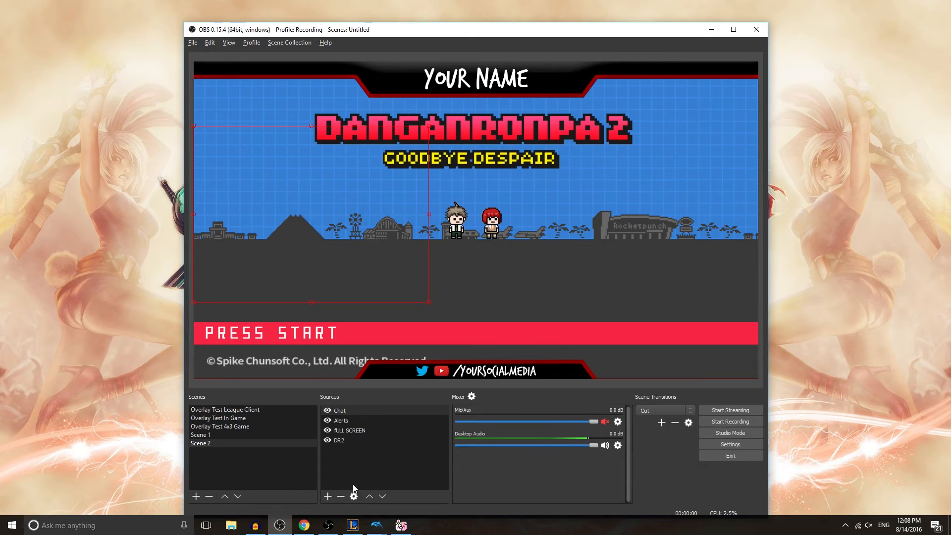
# Create another new scene named Scene 3
pyautogui.click(381, 339)
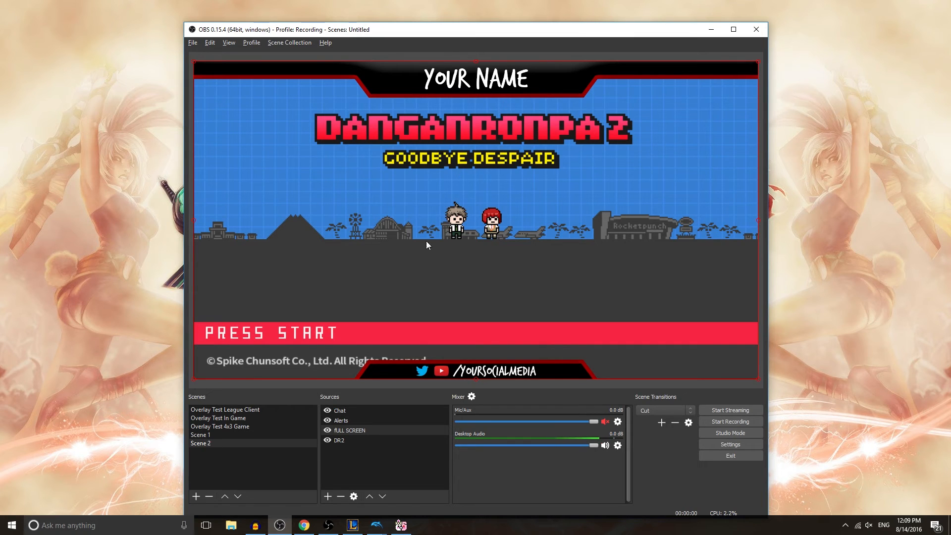
pyautogui.click(194, 499)
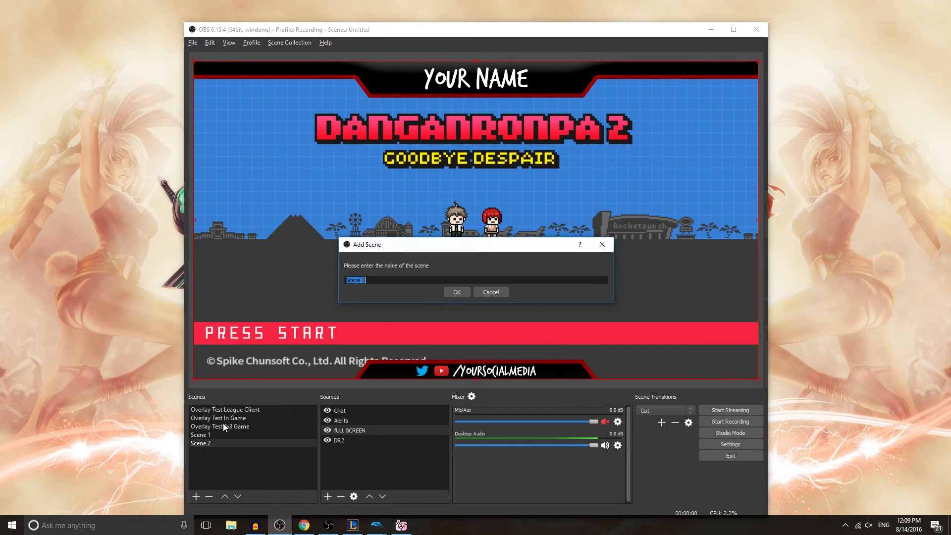
pyautogui.click(456, 293)
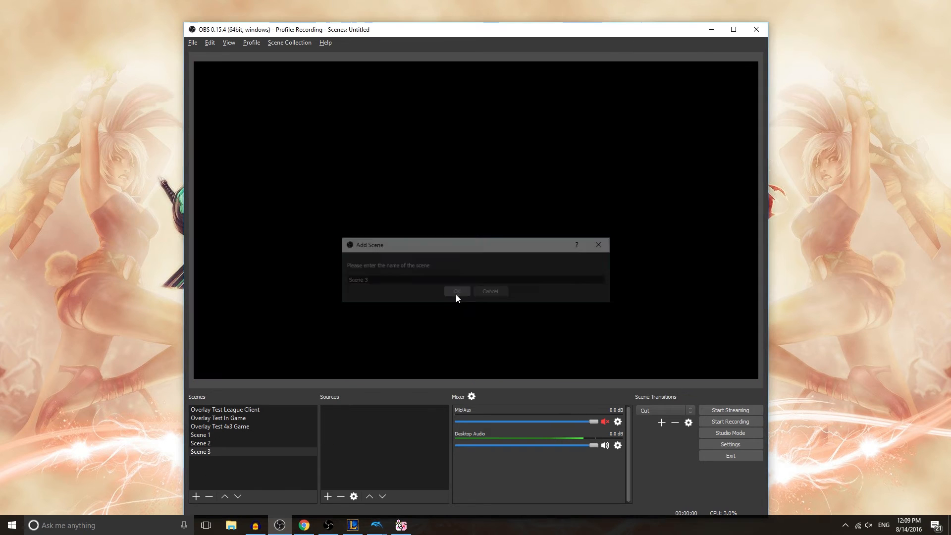
# Add a window capture named DOLPHINN and the existing Dolphin capture to Scene 3, and enlarge Dolphin to the full canvas width
pyautogui.click(327, 496)
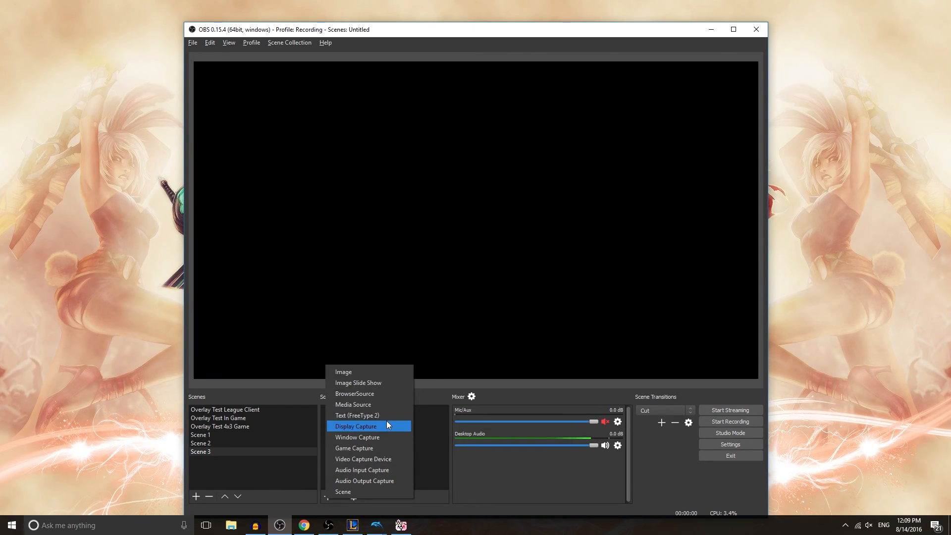
pyautogui.click(379, 438)
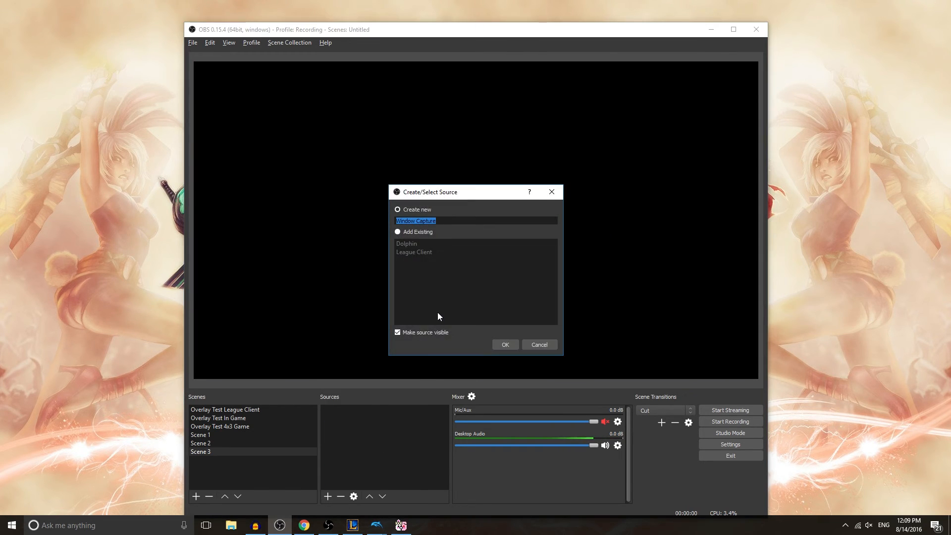
pyautogui.click(415, 233)
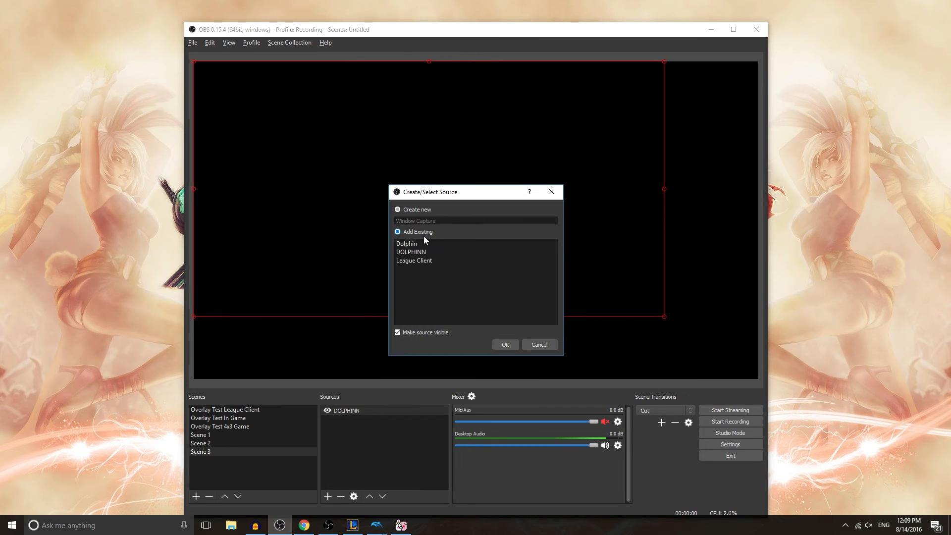
pyautogui.click(423, 244)
pyautogui.click(511, 344)
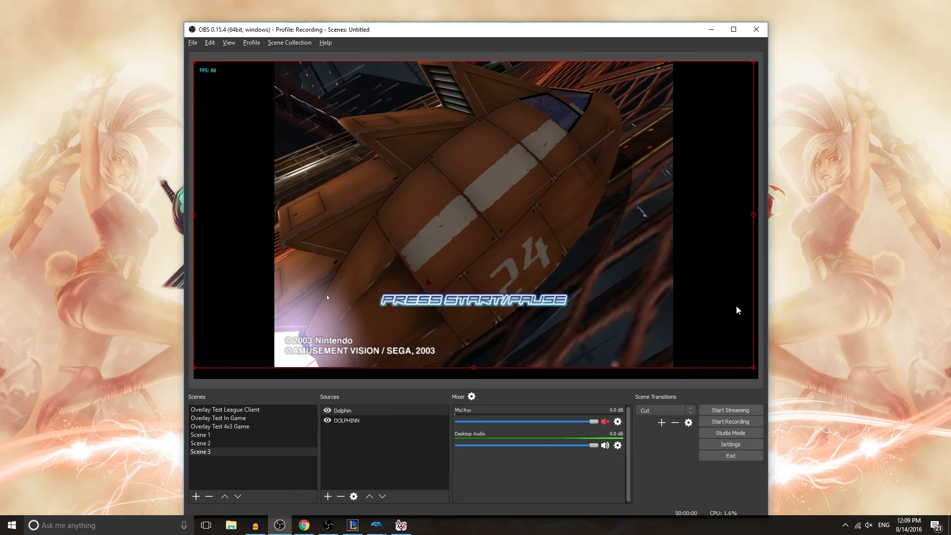
pyautogui.moveTo(753, 369); pyautogui.dragTo(758, 371)
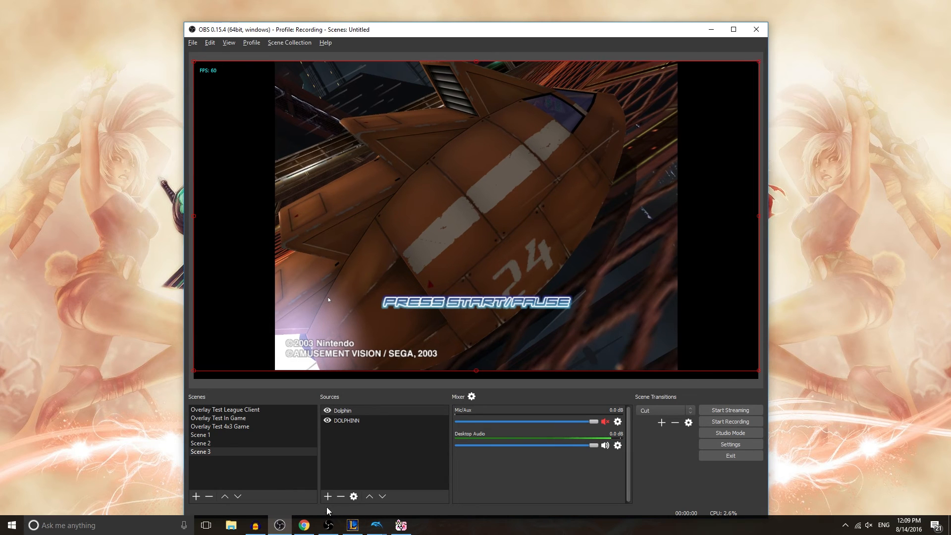
# Add an Image source named 4x3 my boyz that uses LAYOUT-FOR-4-BY-3-GAMES from the overlay stuff folder
pyautogui.click(326, 496)
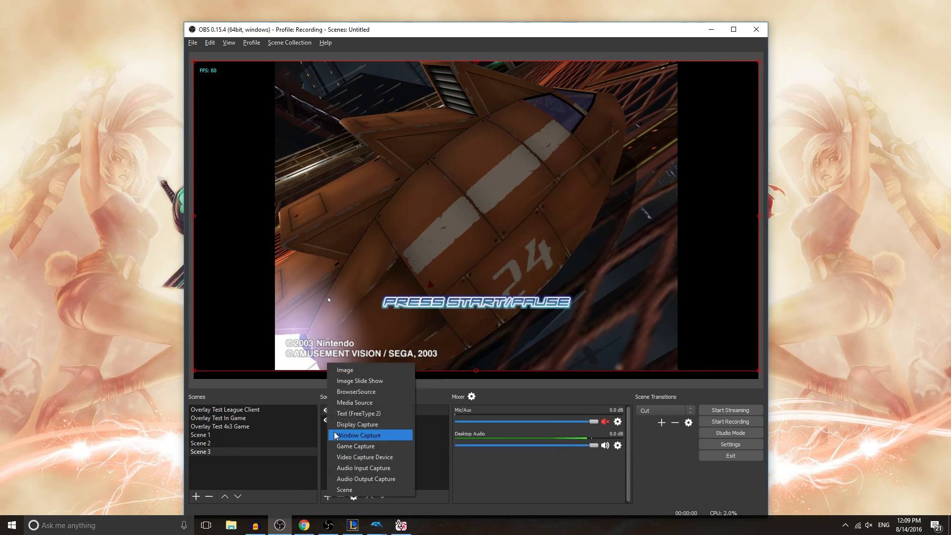
pyautogui.click(357, 373)
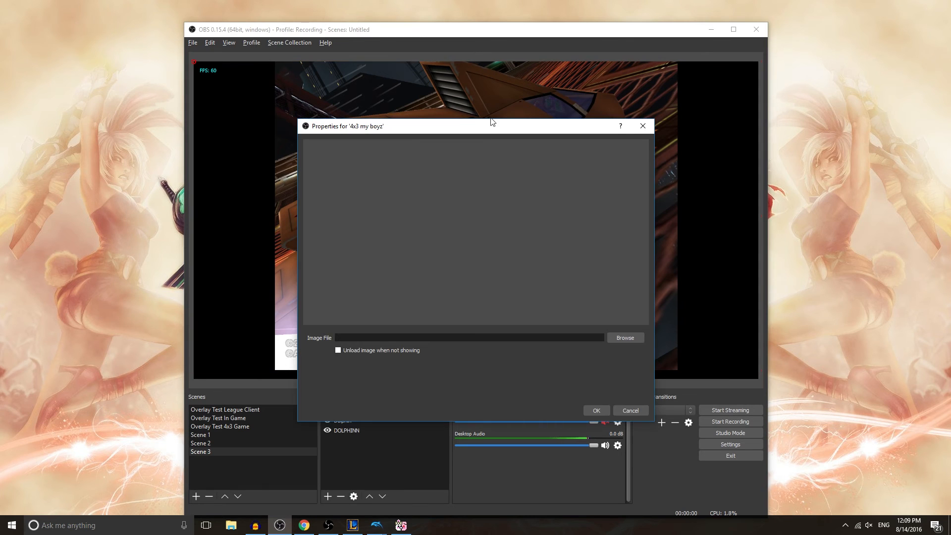
pyautogui.click(630, 337)
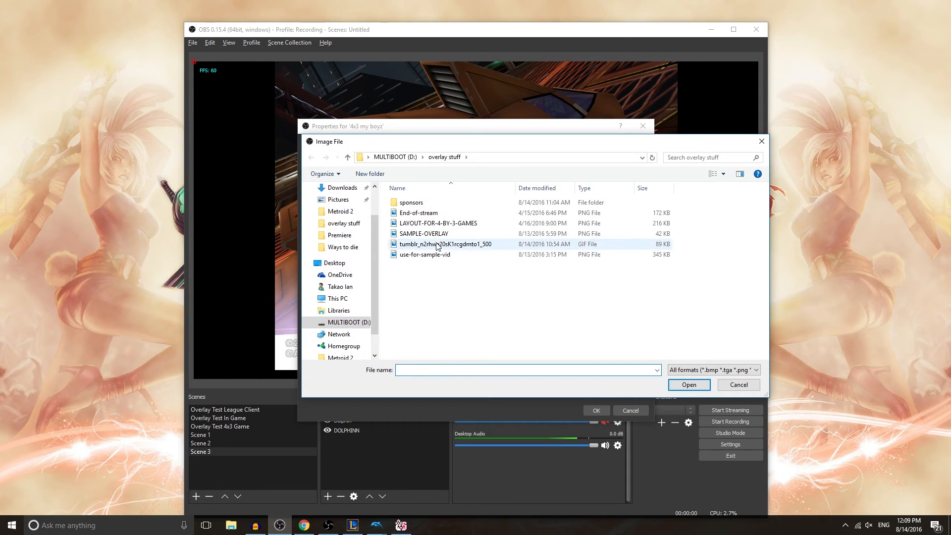
pyautogui.click(451, 226)
pyautogui.click(688, 384)
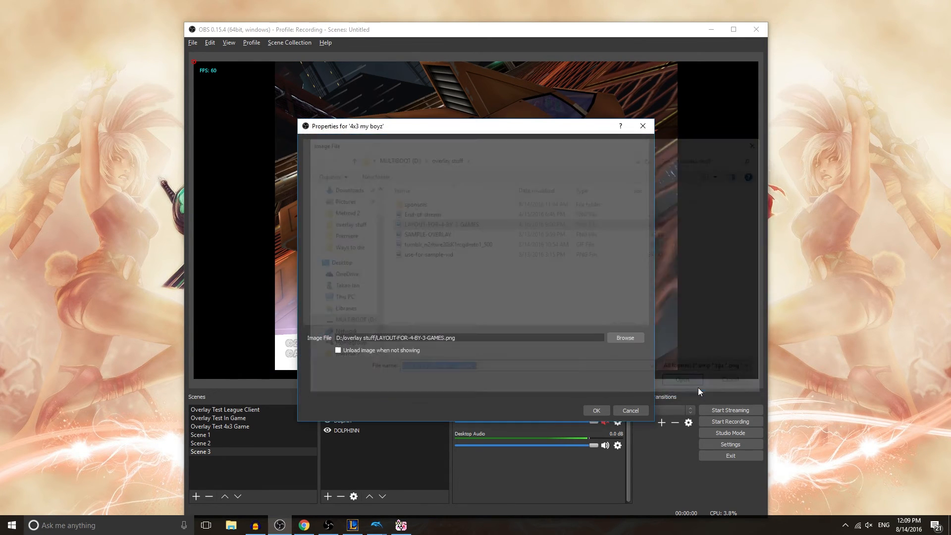
pyautogui.click(595, 411)
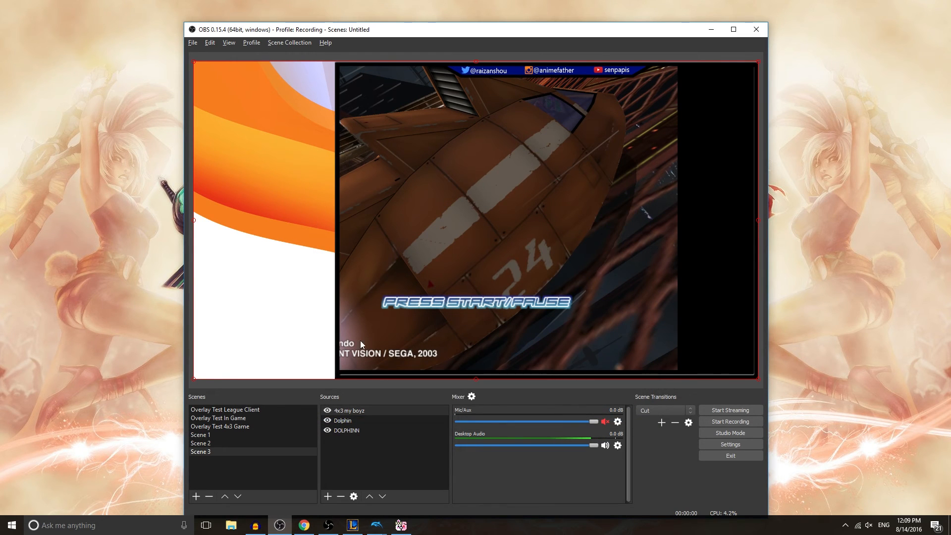
# Move the Dolphin capture right and scale it up slightly so the game fills the frame of the 4x3 overlay
pyautogui.click(363, 421)
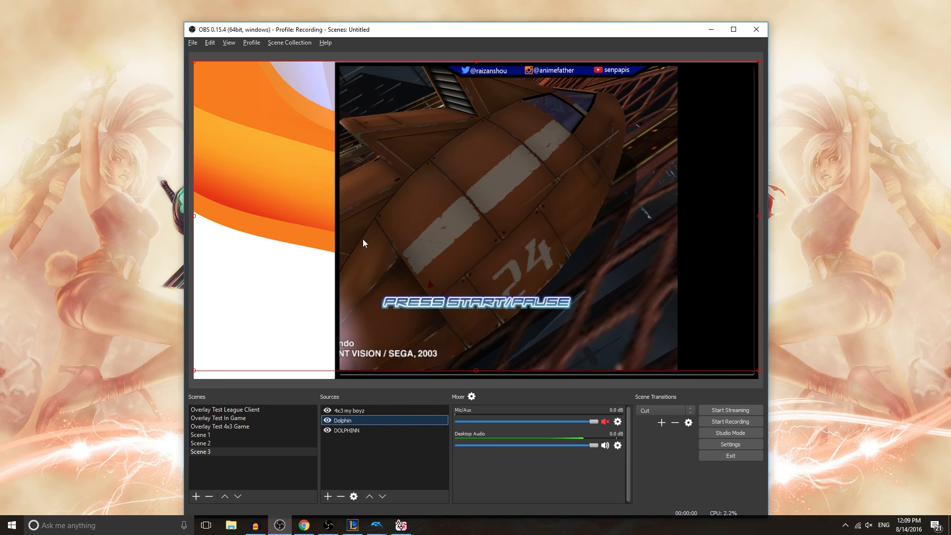
pyautogui.moveTo(412, 228); pyautogui.dragTo(484, 229)
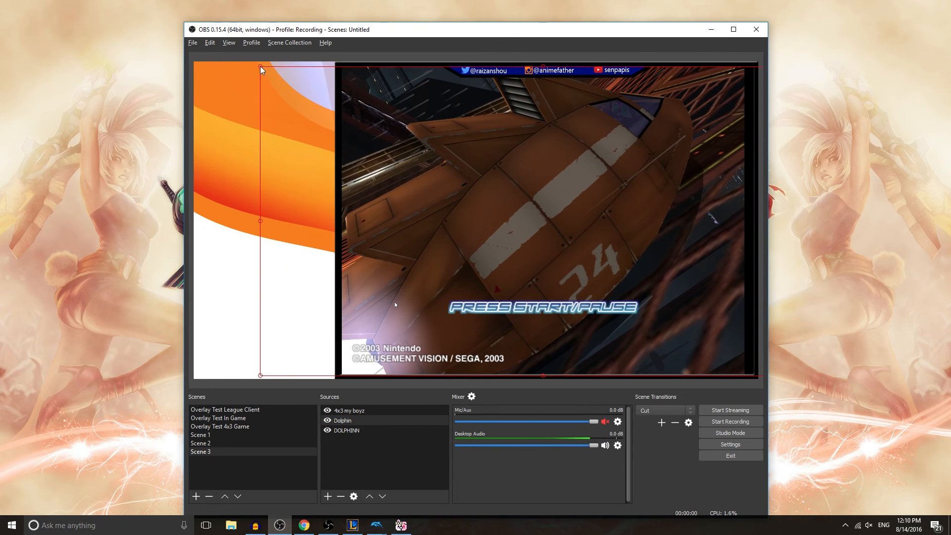
pyautogui.moveTo(260, 67)
pyautogui.mouseDown()
pyautogui.moveTo(249, 66)
pyautogui.moveTo(249, 79)
pyautogui.mouseUp()
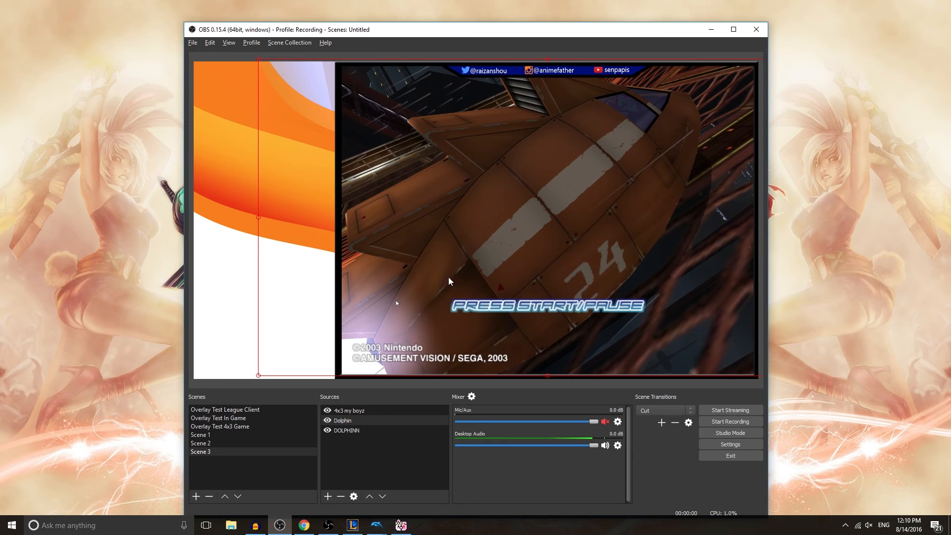
pyautogui.click(242, 354)
# Switch to the running Dolphin game window to view the game picture, and minimise it again
pyautogui.click(373, 528)
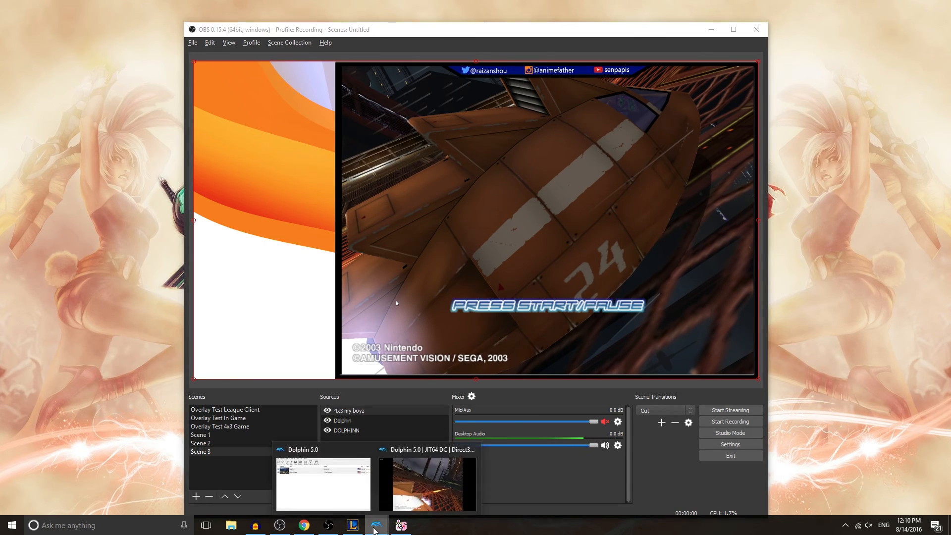
pyautogui.click(416, 499)
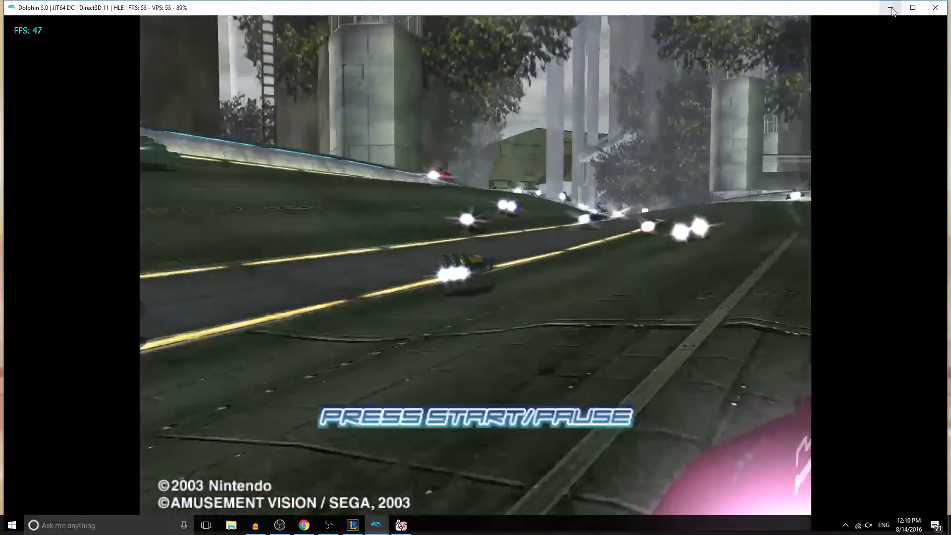
pyautogui.click(893, 7)
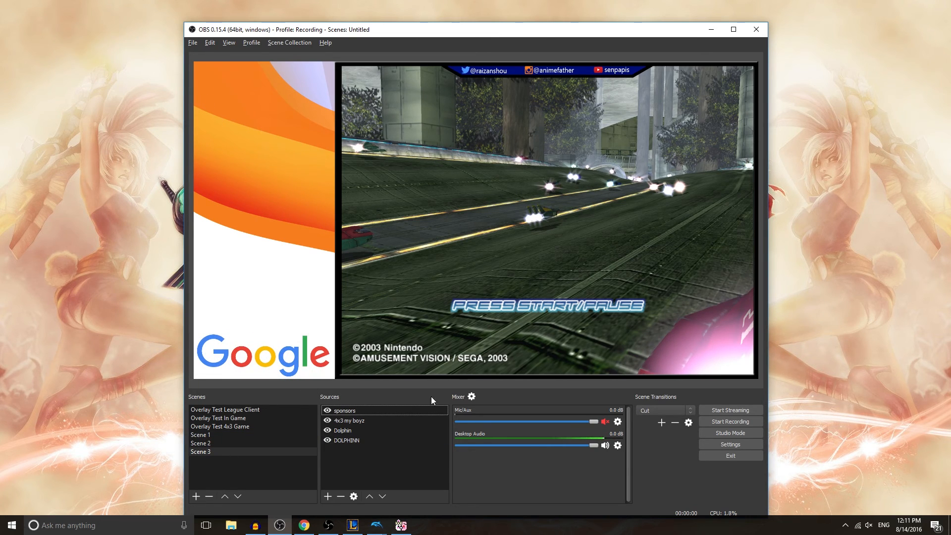
# Add the existing Alerts browser source to Scene 3 and place it mid-height in the overlay's left side panel
pyautogui.click(330, 496)
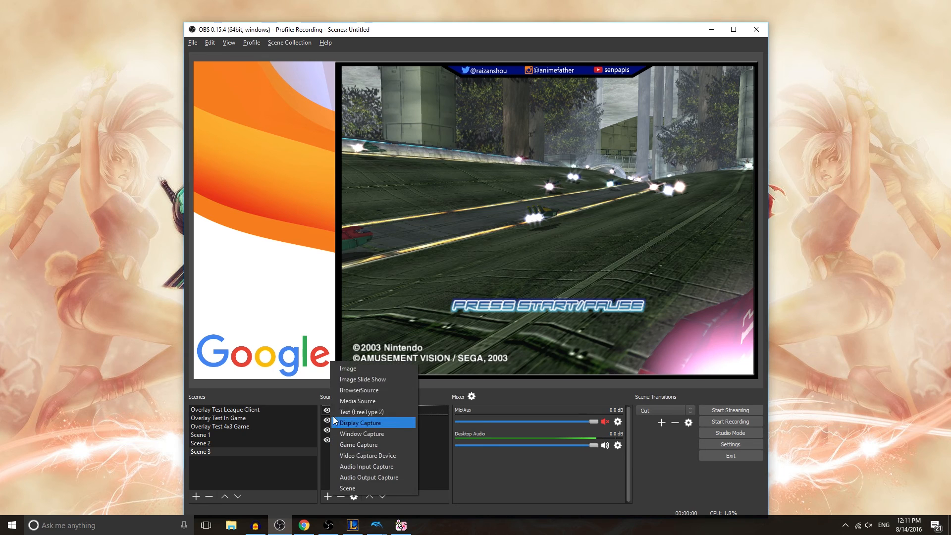
pyautogui.click(358, 389)
pyautogui.click(413, 231)
pyautogui.click(405, 243)
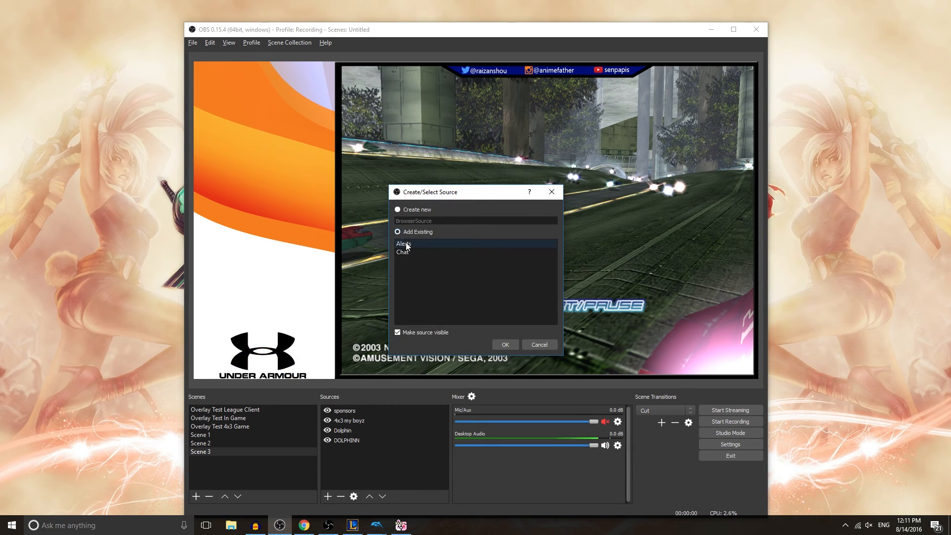
pyautogui.press('Return')
pyautogui.moveTo(427, 237); pyautogui.dragTo(297, 257)
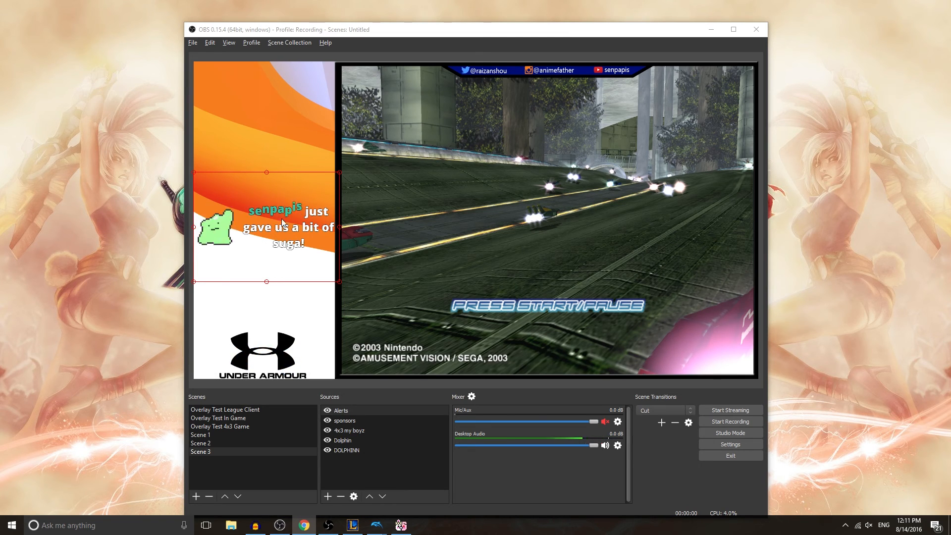
# Show the finished Overlay Test 4x3 Game scene for comparison
pyautogui.click(296, 299)
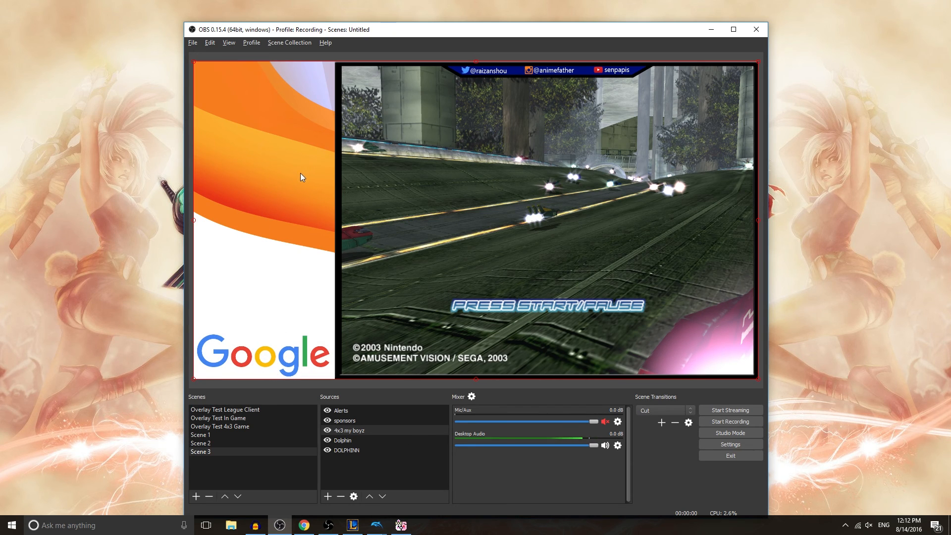
pyautogui.click(232, 424)
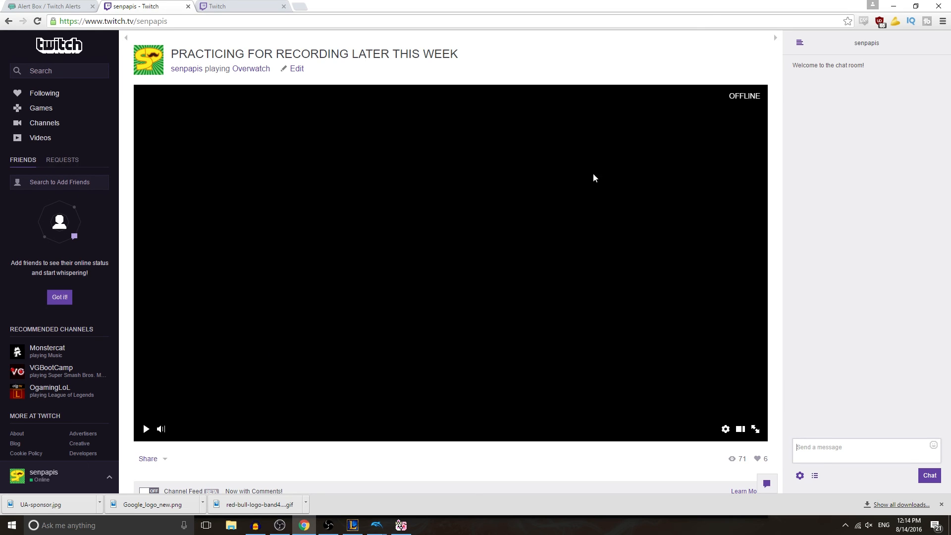
# In the Twitch Channel & Videos settings in Chrome, set End-of-stream.png as the Video Player Banner and save the changes
pyautogui.click(106, 479)
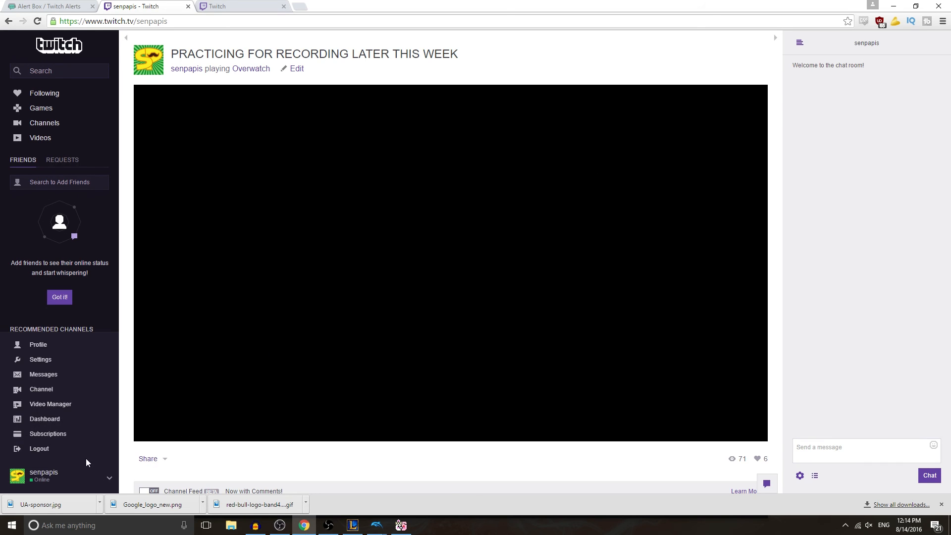
pyautogui.click(46, 364)
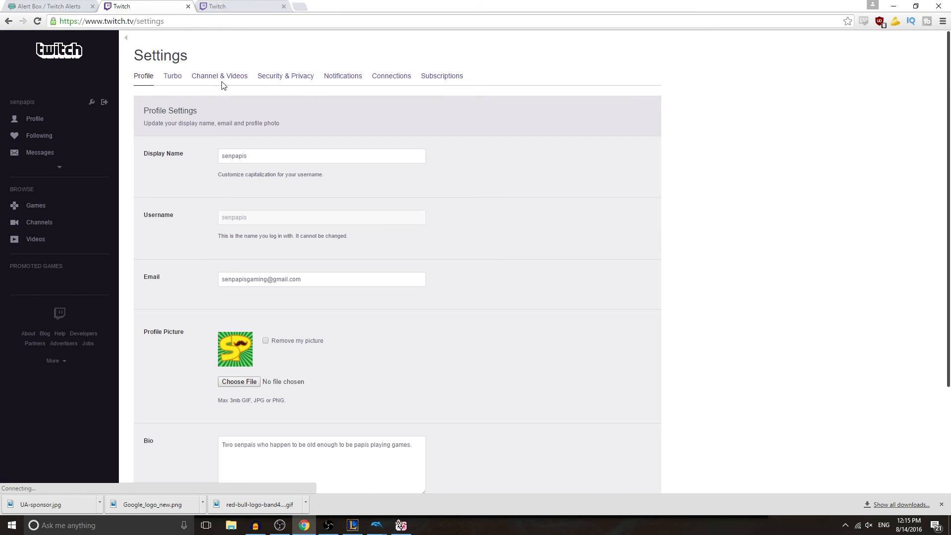
pyautogui.click(205, 83)
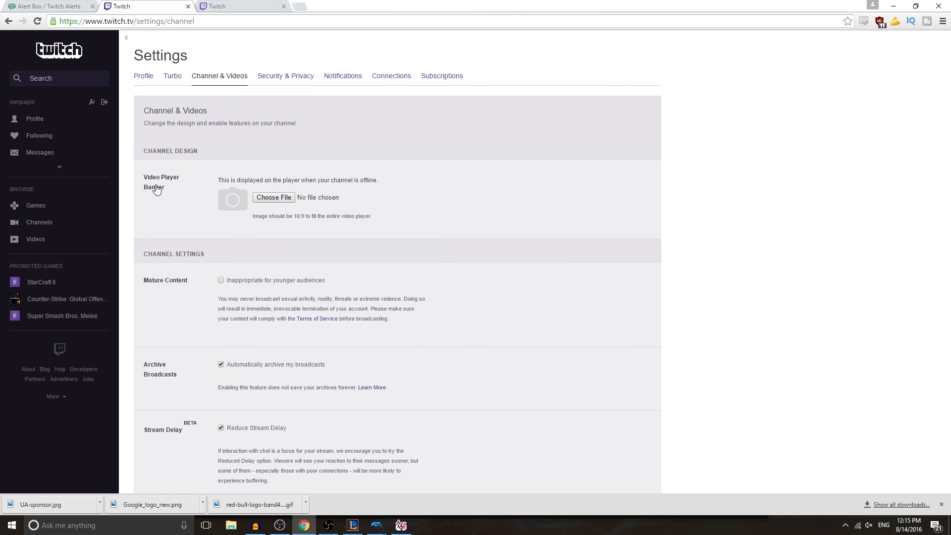
pyautogui.click(285, 199)
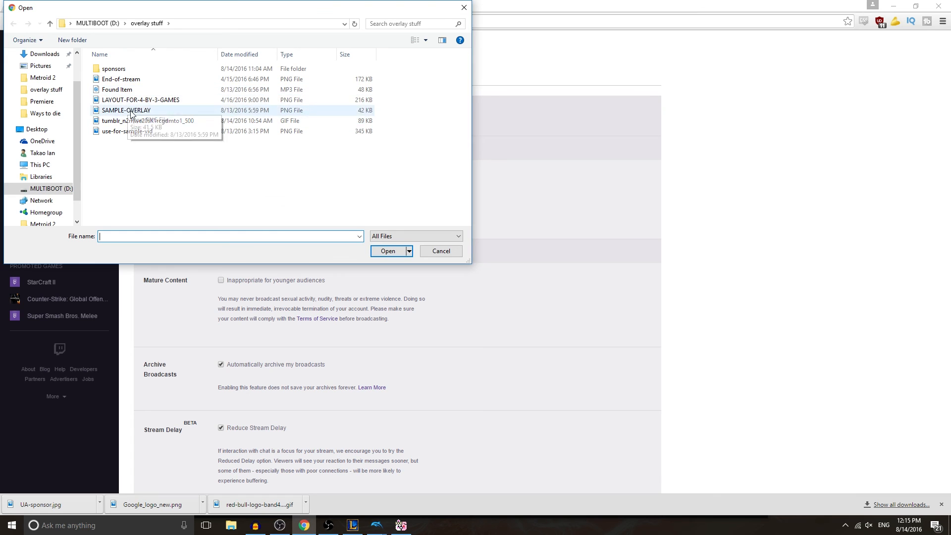
pyautogui.click(139, 83)
pyautogui.click(392, 251)
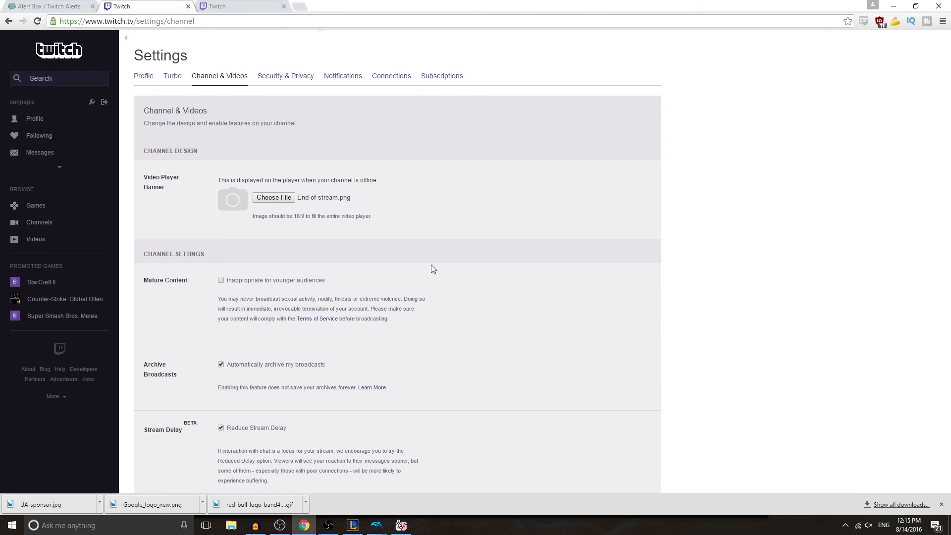
pyautogui.scroll(-15, 480, 281)
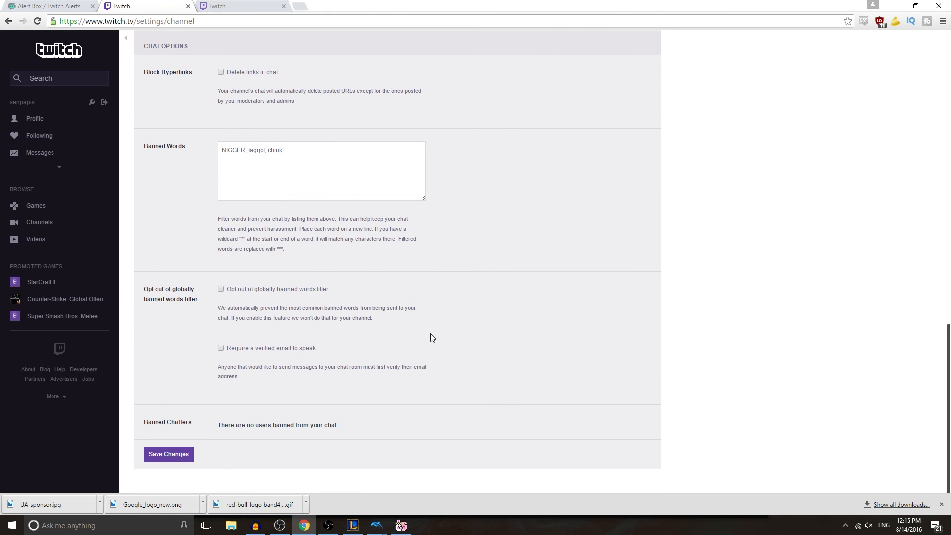
pyautogui.click(145, 455)
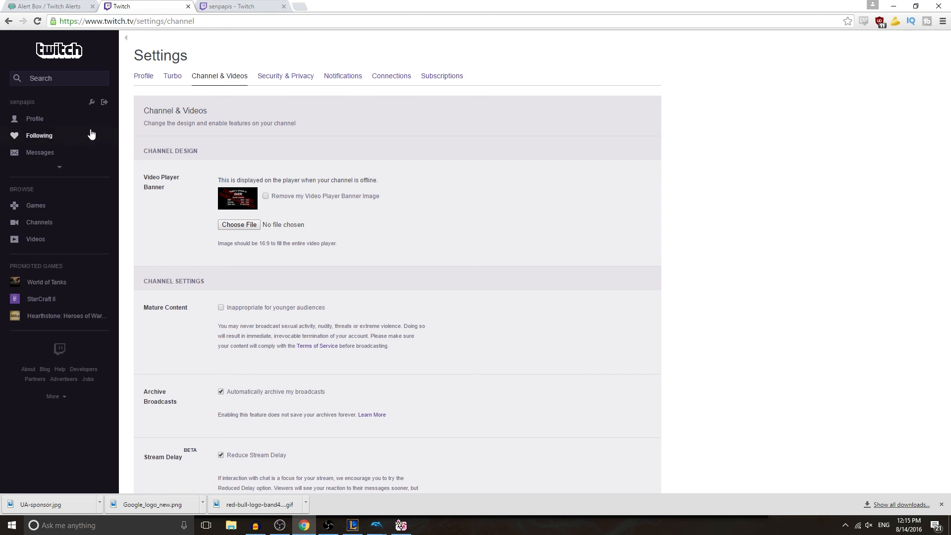
# Open the Twitch channel page through the profile to check the offline banner in the video player
pyautogui.click(36, 120)
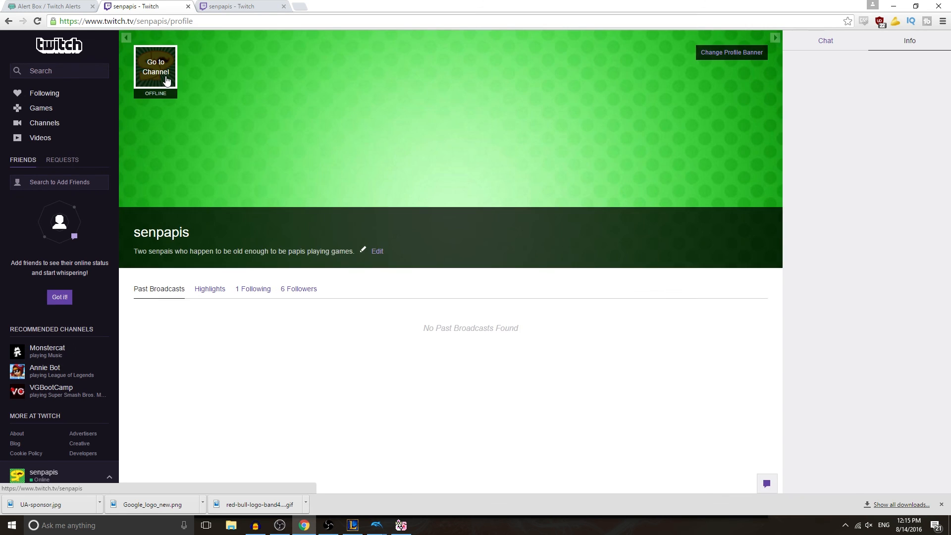
pyautogui.click(166, 78)
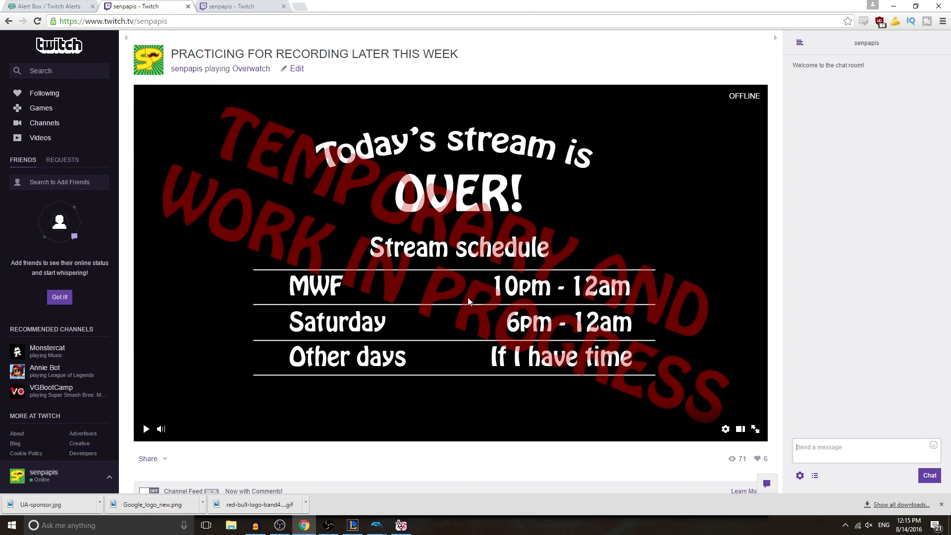